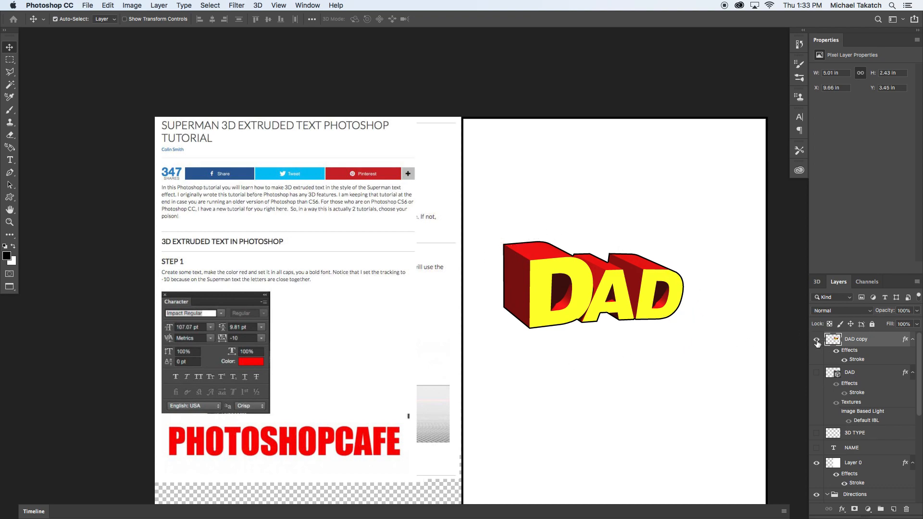
- Hide the DAD copy layer and add a new empty layer above it, giving the layer list more room
{"action": "left_click", "coordinate": [817, 340]}
{"action": "left_click", "coordinate": [894, 509]}
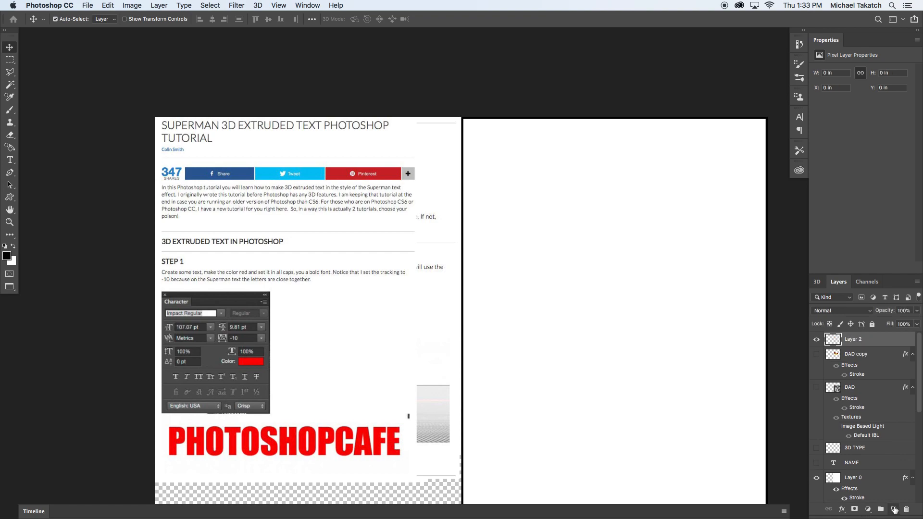
{"action": "left_click_drag", "start_coordinate": [872, 276], "coordinate": [866, 144]}
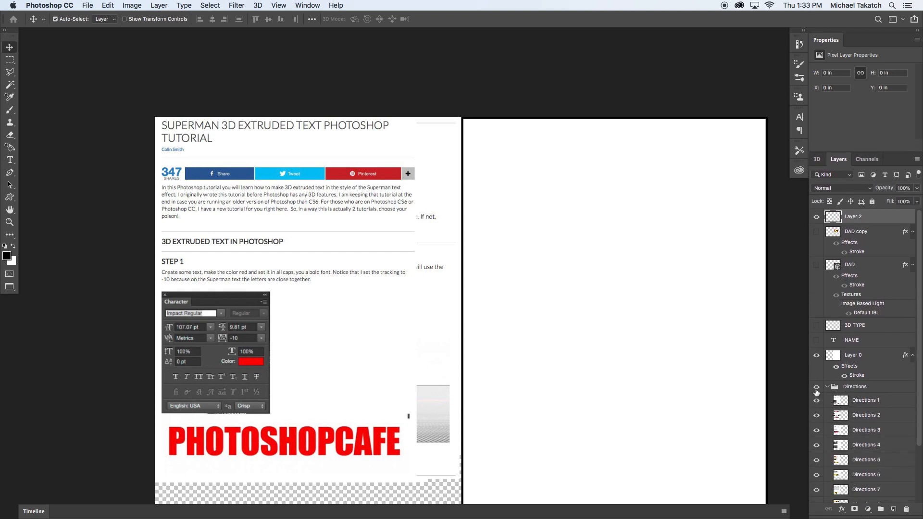
{"action": "left_click", "coordinate": [826, 387]}
{"action": "left_click", "coordinate": [826, 387]}
- Add the red Arial Black text "Dad" on the blank white page
{"action": "left_click", "coordinate": [11, 161]}
{"action": "left_click", "coordinate": [538, 288]}
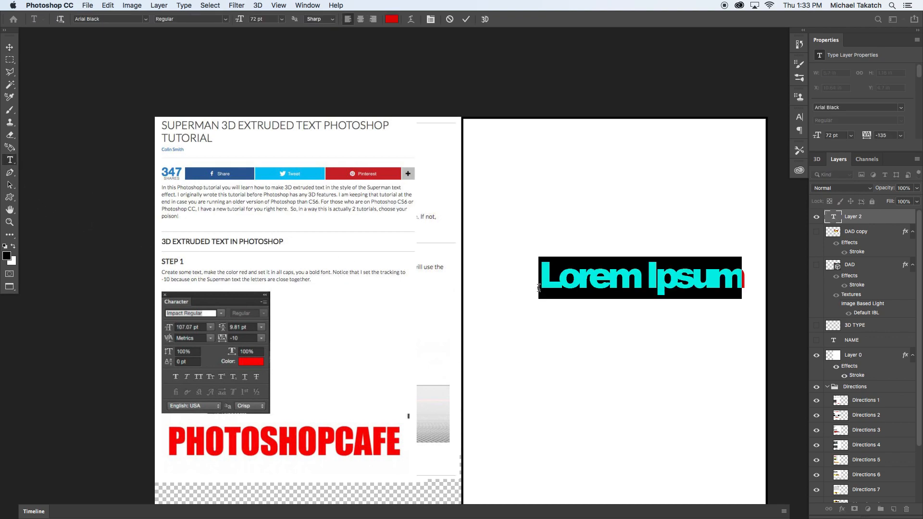
{"action": "type", "text": "Dad"}
{"action": "left_click", "coordinate": [10, 47]}
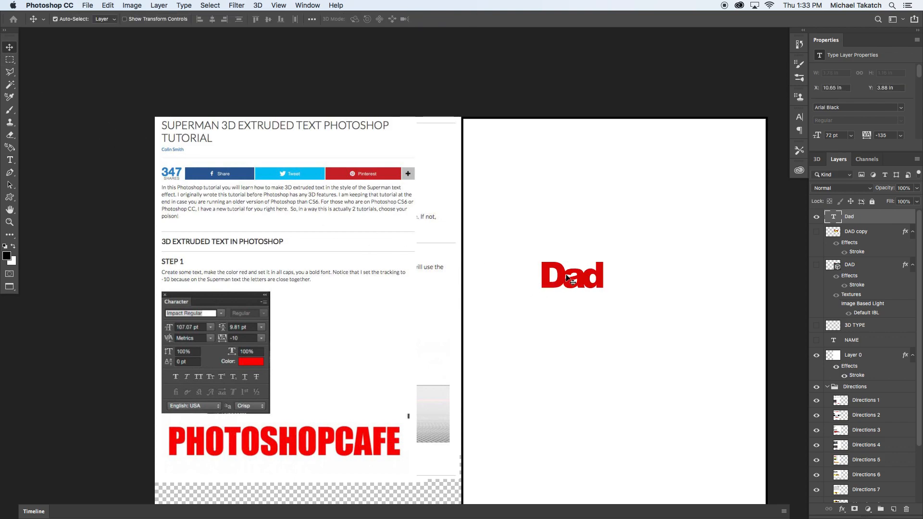
- Scale the "Dad" text proportionally to about 211%
{"action": "key", "text": "super+t"}
{"action": "left_click_drag", "start_coordinate": [601, 299], "coordinate": [665, 362]}
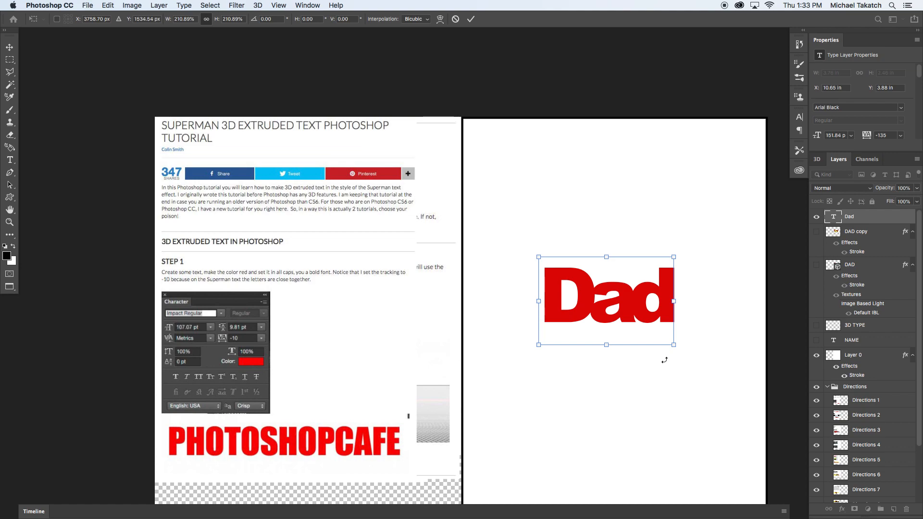
{"action": "key", "text": "Return"}
- Widen the kerning between the letters D and a, and between a and d, so they no longer crowd together
{"action": "key", "text": "t"}
{"action": "left_click", "coordinate": [594, 310]}
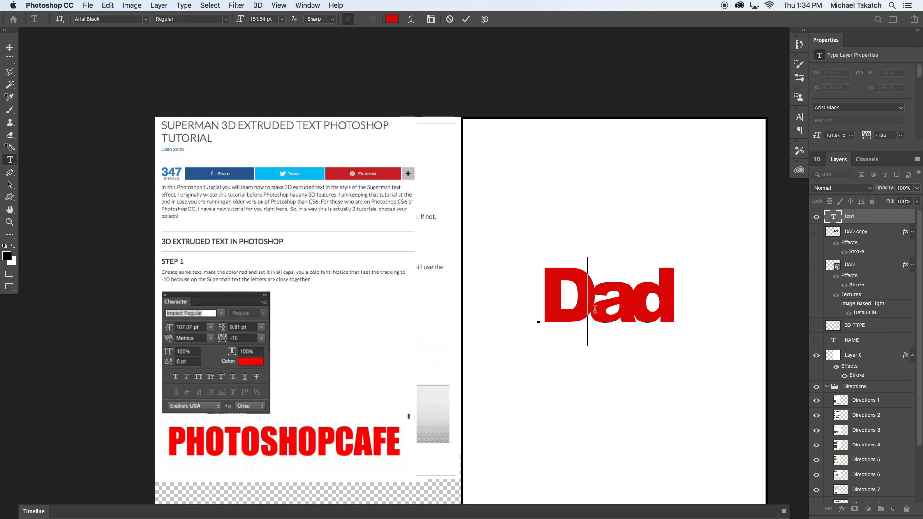
{"action": "key", "text": "alt+Right"}
{"action": "key", "text": "alt+Right"}
{"action": "key", "text": "alt+Right"}
{"action": "left_click", "coordinate": [635, 306]}
{"action": "key", "text": "alt+Right"}
{"action": "key", "text": "alt+Right"}
{"action": "key", "text": "alt+Right"}
{"action": "key", "text": "alt+Right"}
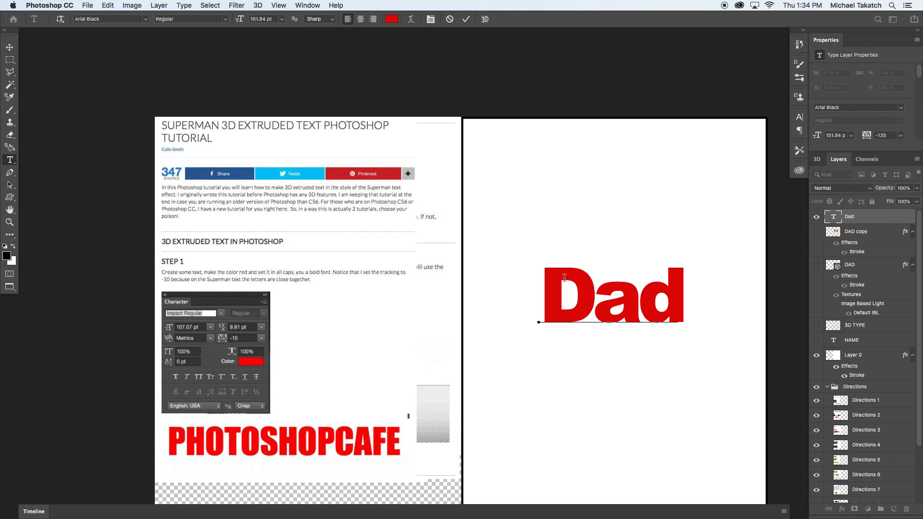
- Increase the font size of only the capital D in "Dad" so it stands slightly taller than the other letters
{"action": "left_click_drag", "start_coordinate": [593, 294], "coordinate": [539, 295]}
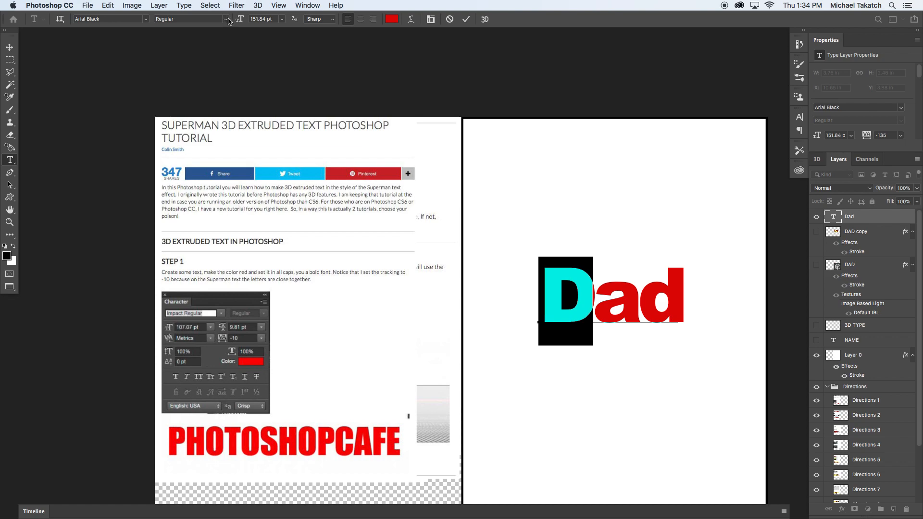
{"action": "left_click", "coordinate": [274, 18]}
{"action": "key", "text": "Up"}
{"action": "key", "text": "Up"}
{"action": "key", "text": "Up"}
{"action": "key", "text": "Up"}
{"action": "key", "text": "Up"}
{"action": "key", "text": "Up"}
{"action": "key", "text": "Up"}
{"action": "key", "text": "Up"}
{"action": "key", "text": "Up"}
{"action": "key", "text": "Up"}
{"action": "key", "text": "Up"}
{"action": "key", "text": "Up"}
{"action": "left_click", "coordinate": [10, 48]}
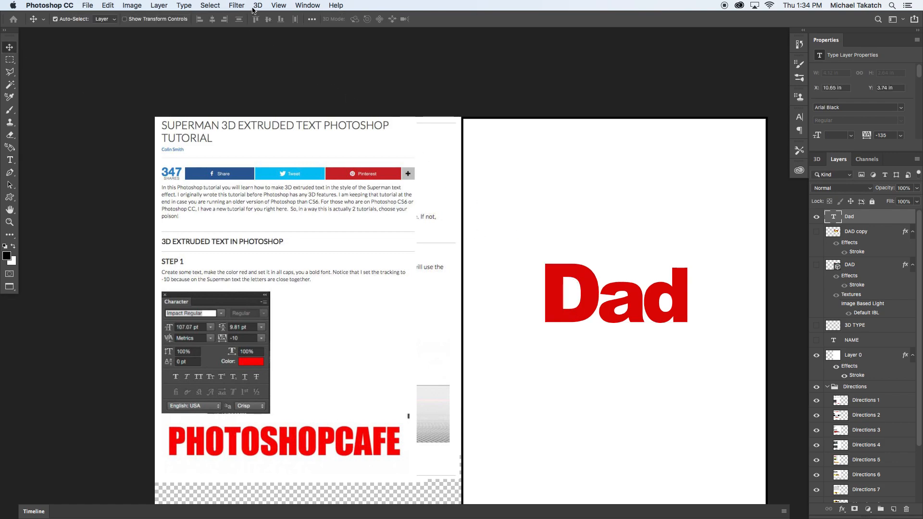
- Warp the "Dad" text with the Arc style, using a horizontal bend of 5%
{"action": "left_click", "coordinate": [184, 6]}
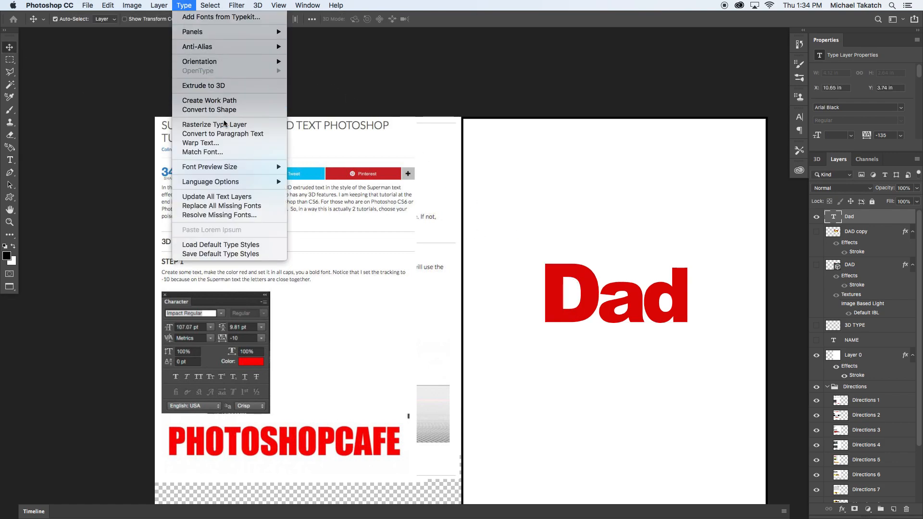
{"action": "left_click", "coordinate": [229, 142]}
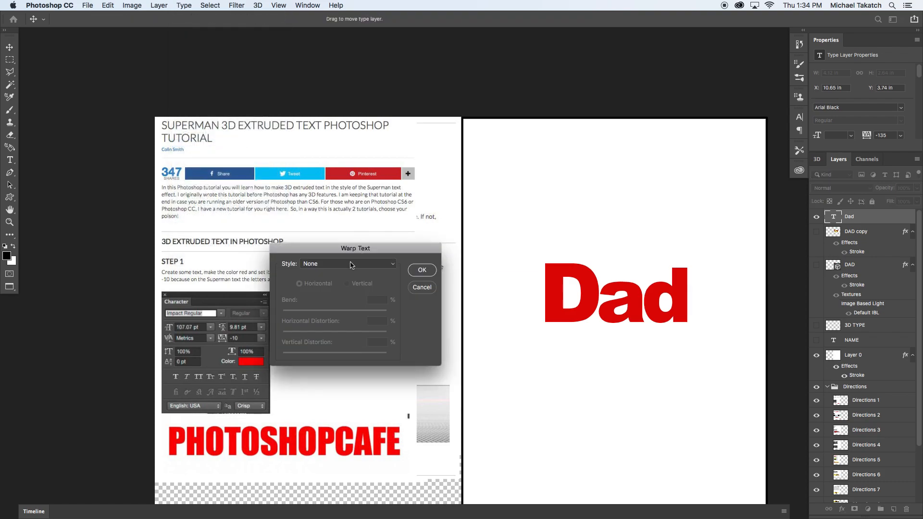
{"action": "left_click", "coordinate": [350, 264]}
{"action": "left_click", "coordinate": [332, 278]}
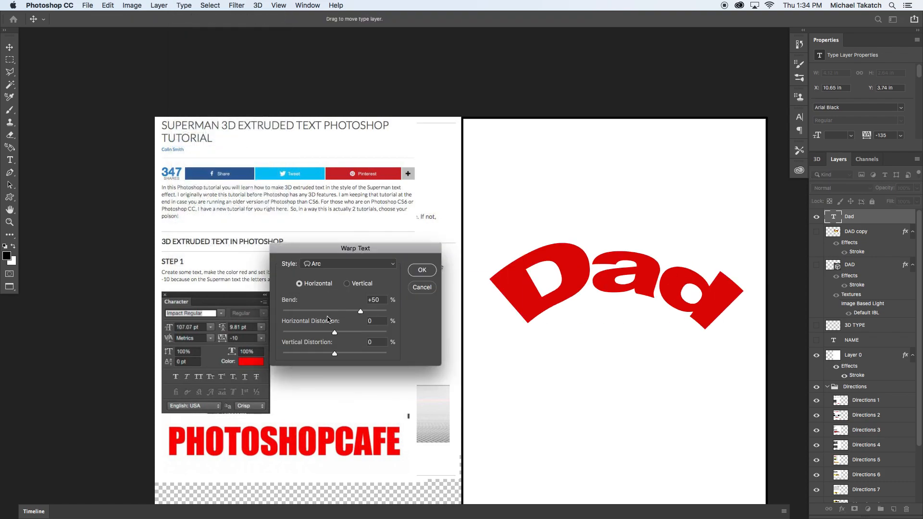
{"action": "double_click", "coordinate": [373, 299]}
{"action": "type", "text": "5"}
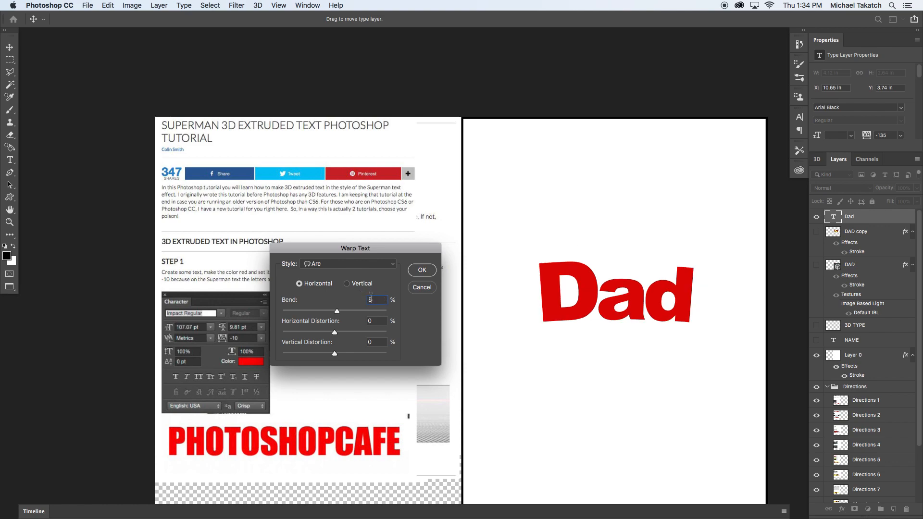
{"action": "left_click", "coordinate": [420, 271]}
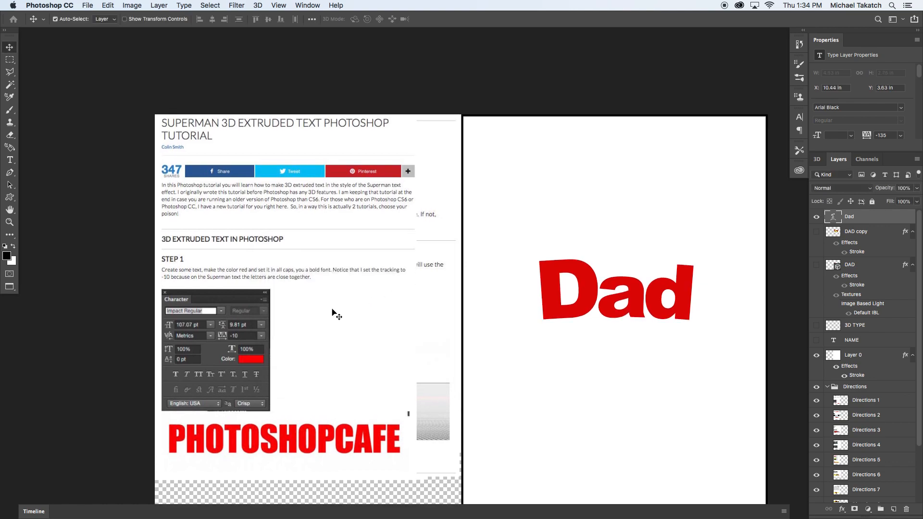
- Hide the Directions 1 and Directions 2 layers, and convert the "Dad" text into a 3D extrusion
{"action": "left_click", "coordinate": [816, 400]}
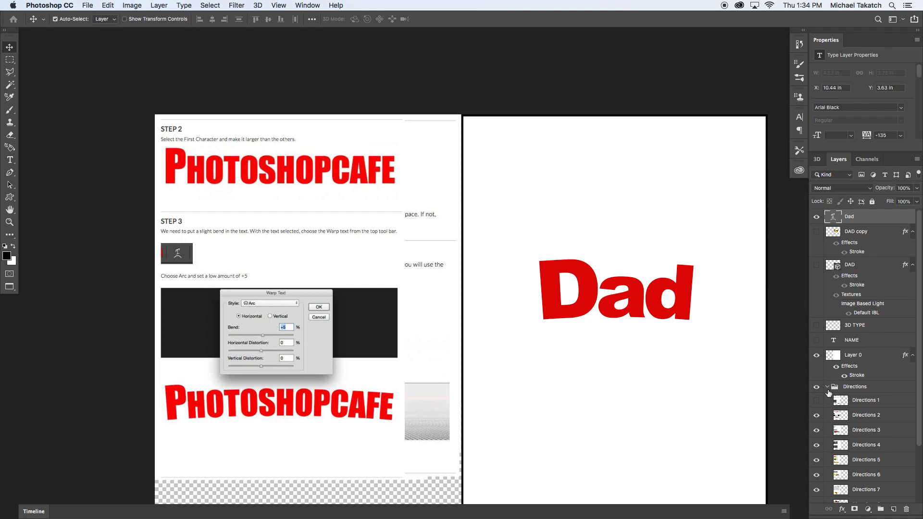
{"action": "left_click", "coordinate": [816, 416]}
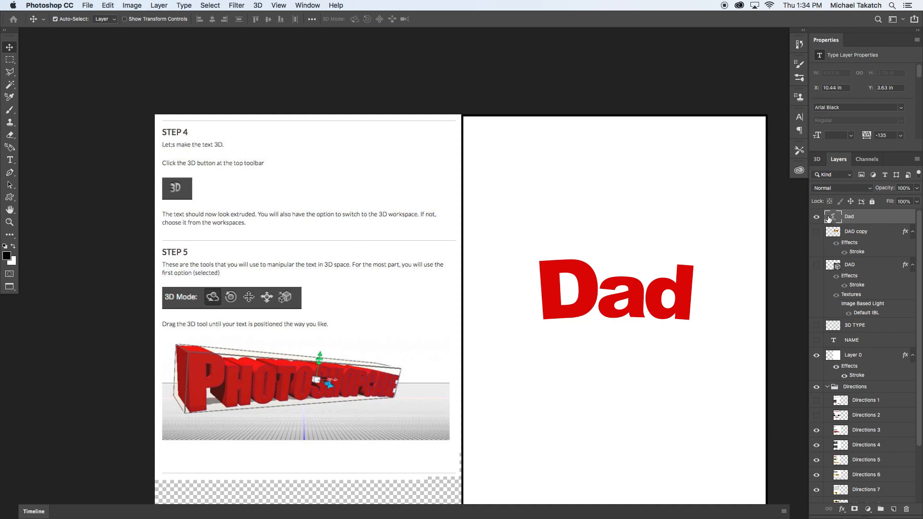
{"action": "double_click", "coordinate": [830, 218]}
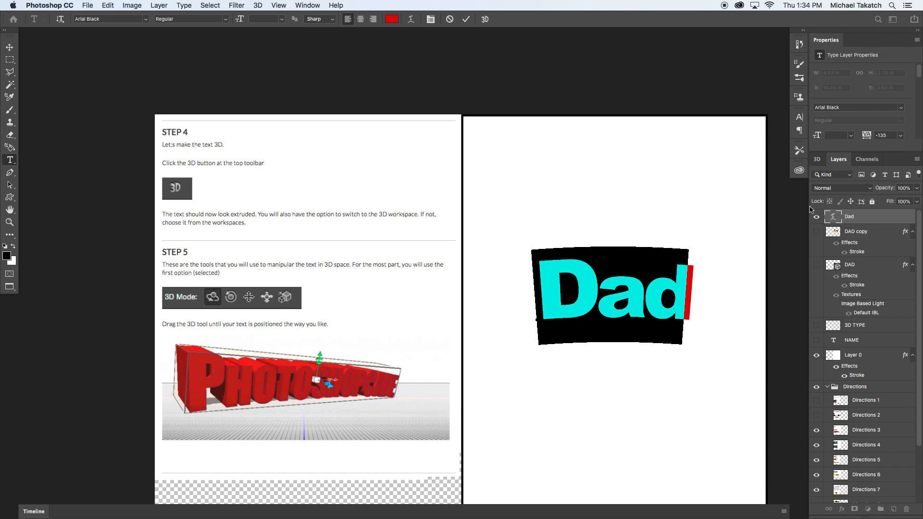
{"action": "left_click", "coordinate": [486, 19]}
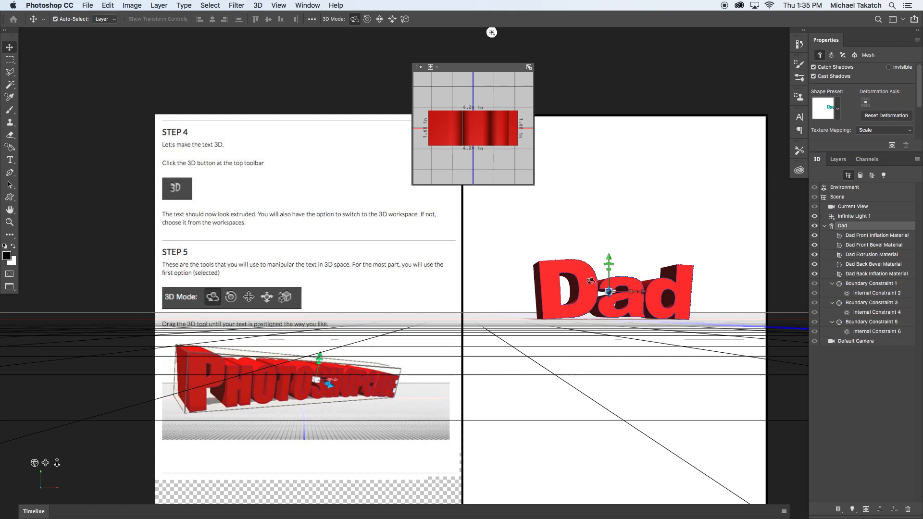
- Rotate the 3D "Dad" text so the top and the side of the first D's extrusion show
{"action": "left_click_drag", "start_coordinate": [587, 281], "coordinate": [588, 310]}
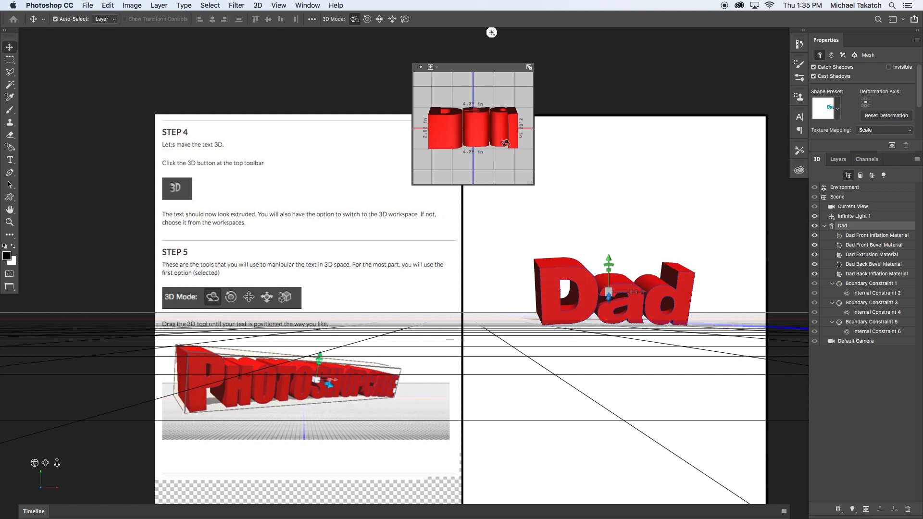
{"action": "left_click_drag", "start_coordinate": [594, 287], "coordinate": [625, 265]}
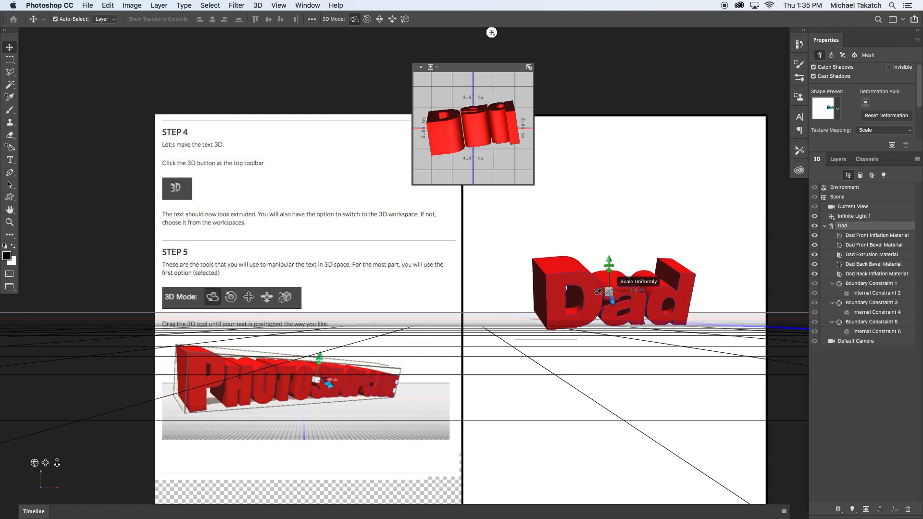
{"action": "left_click_drag", "start_coordinate": [590, 282], "coordinate": [468, 270]}
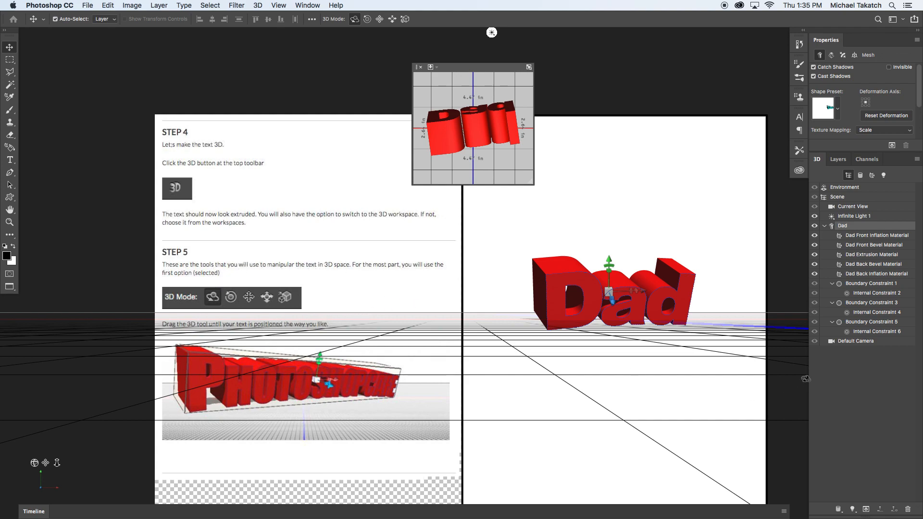
- Hide the Directions 3 layer and set the Dad Front Inflation Material's diffuse color to yellow (RGB 248, 234, 8)
{"action": "left_click", "coordinate": [842, 162]}
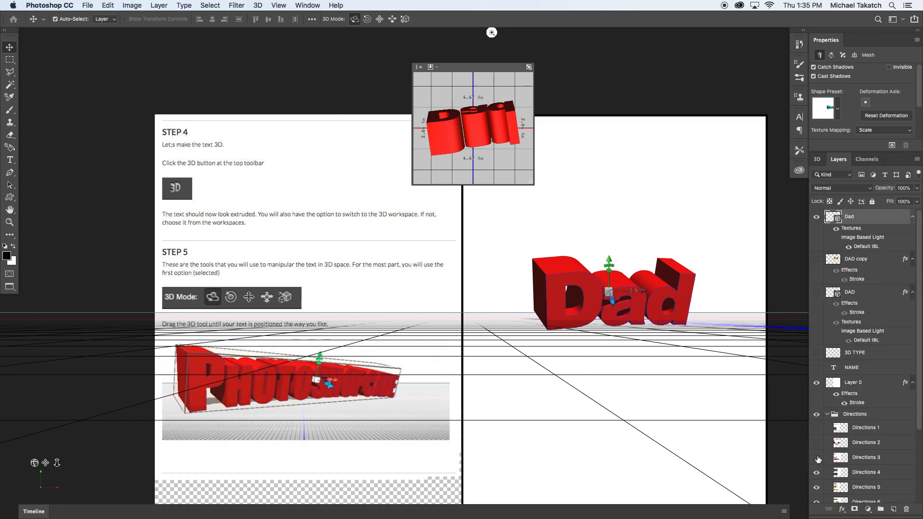
{"action": "left_click", "coordinate": [818, 460]}
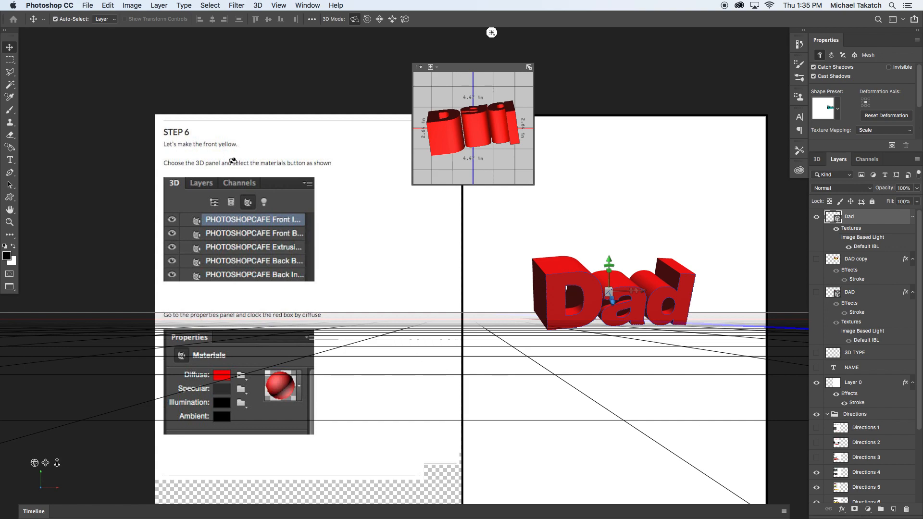
{"action": "left_click", "coordinate": [818, 161]}
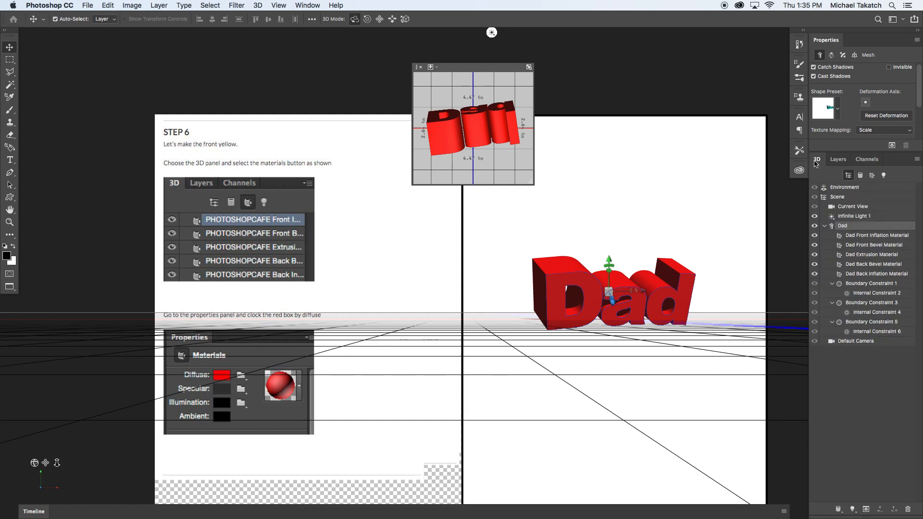
{"action": "left_click", "coordinate": [862, 238]}
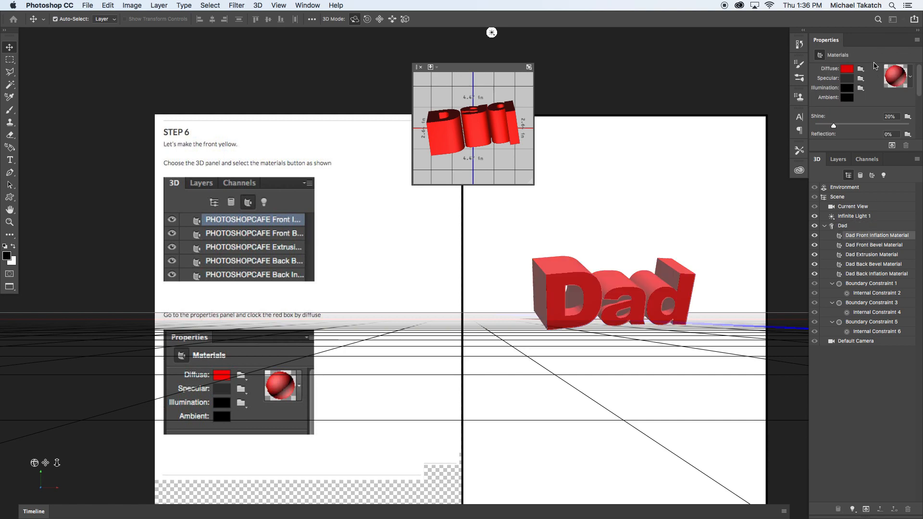
{"action": "left_click", "coordinate": [848, 69]}
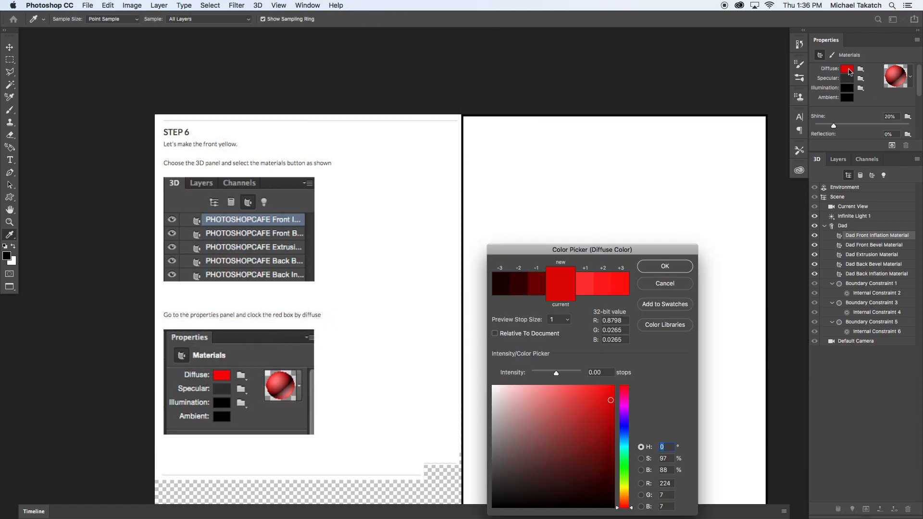
{"action": "left_click_drag", "start_coordinate": [675, 248], "coordinate": [682, 128]}
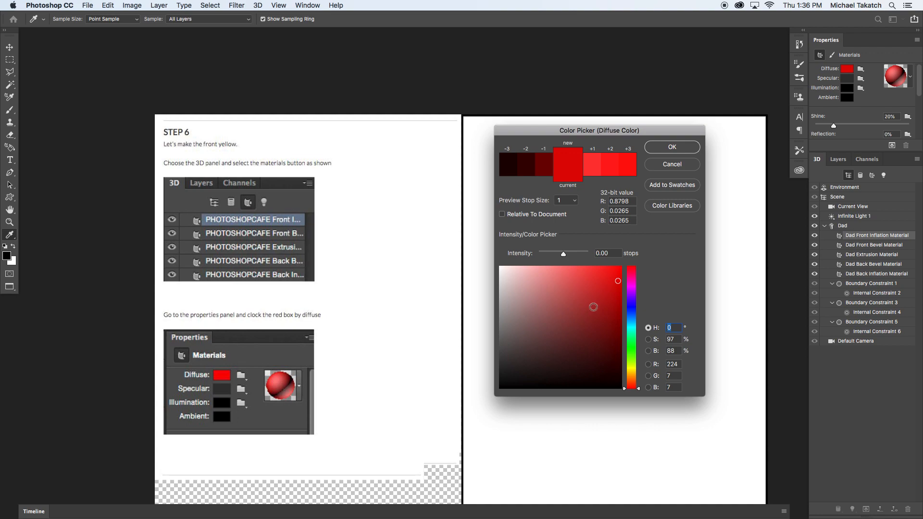
{"action": "left_click", "coordinate": [631, 370]}
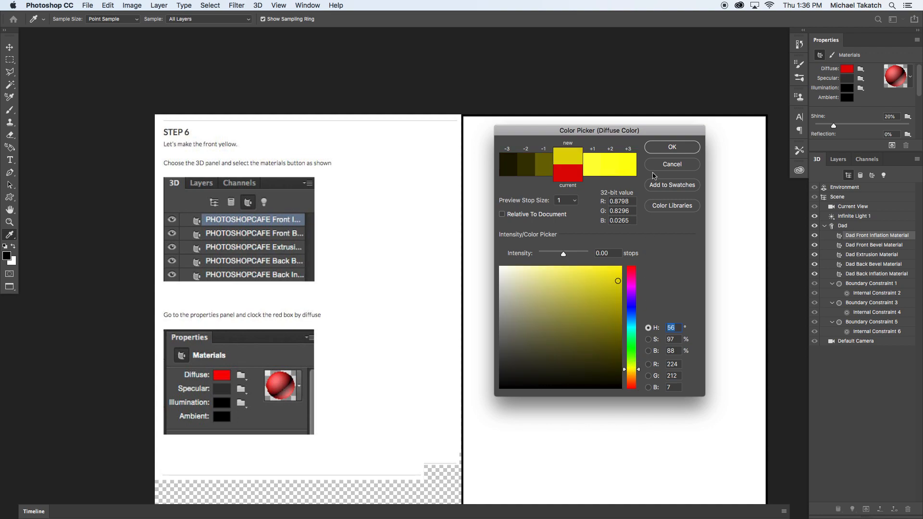
{"action": "left_click", "coordinate": [618, 270]}
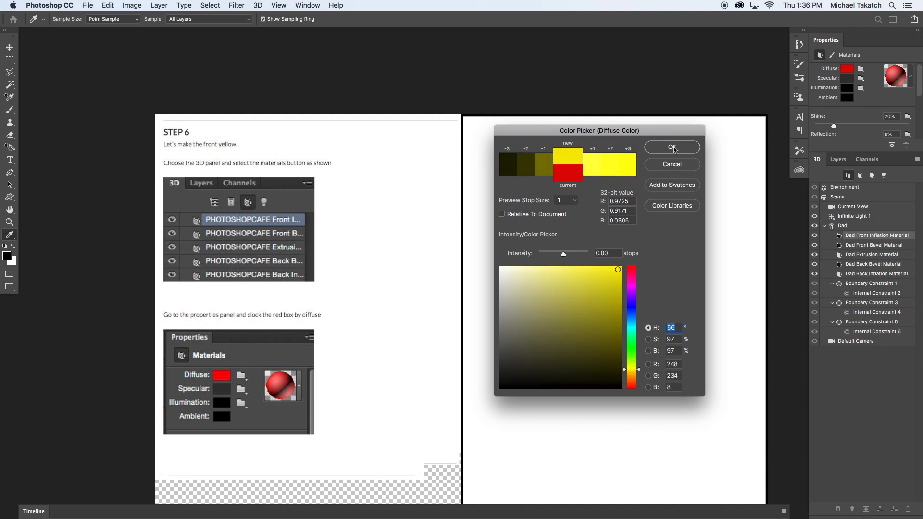
{"action": "left_click", "coordinate": [673, 148]}
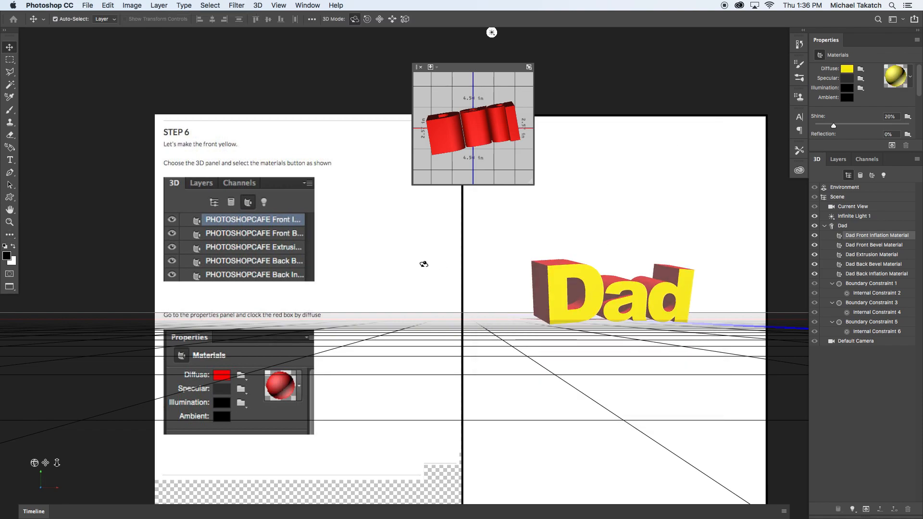
- Hide the Directions 4 and Directions 5 layers, and display the 3D scene's Infinite Light 1 controls
{"action": "left_click", "coordinate": [505, 262]}
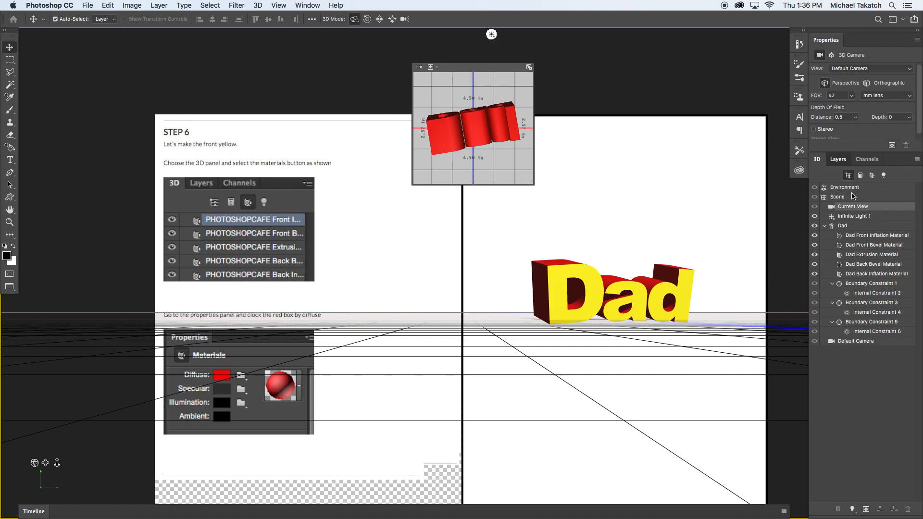
{"action": "left_click", "coordinate": [842, 161]}
{"action": "left_click", "coordinate": [817, 473]}
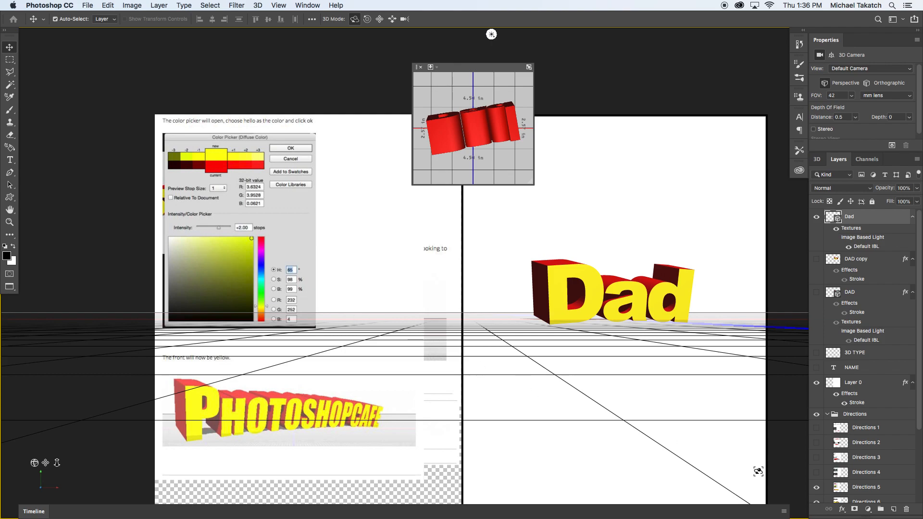
{"action": "left_click", "coordinate": [817, 488]}
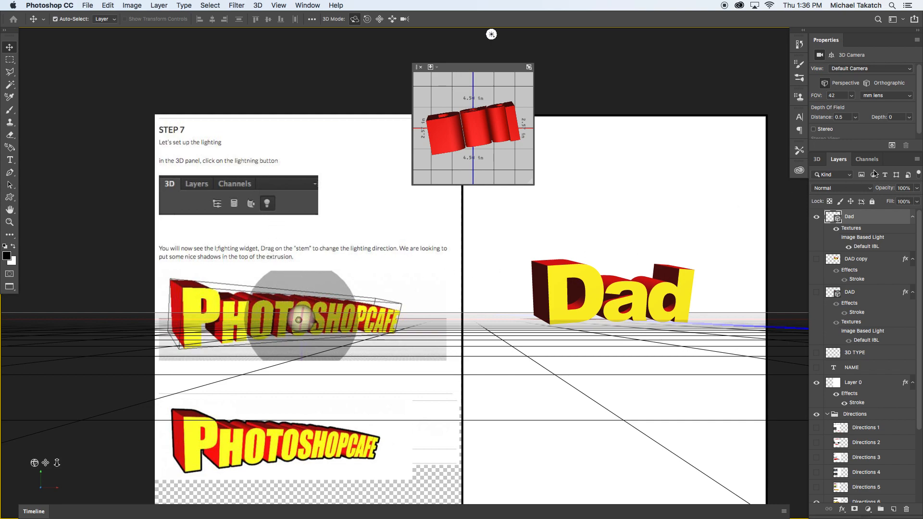
{"action": "left_click", "coordinate": [817, 160]}
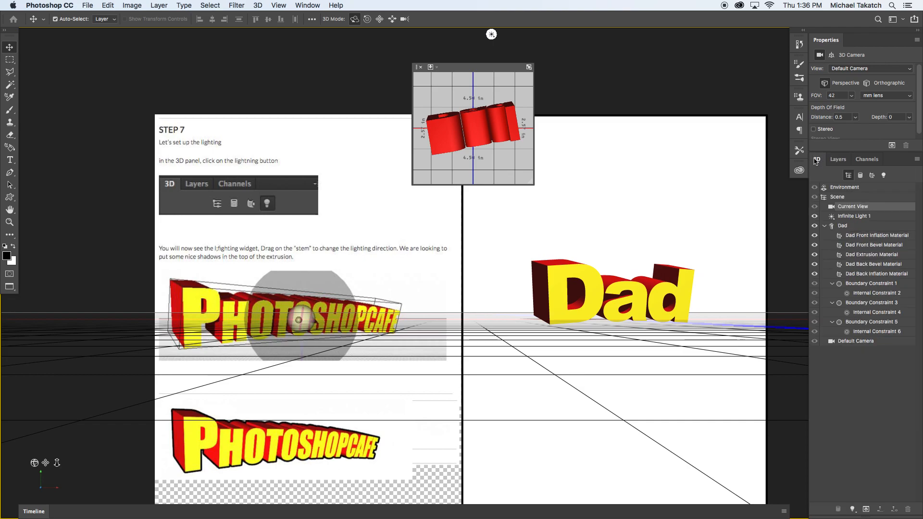
{"action": "left_click", "coordinate": [884, 176]}
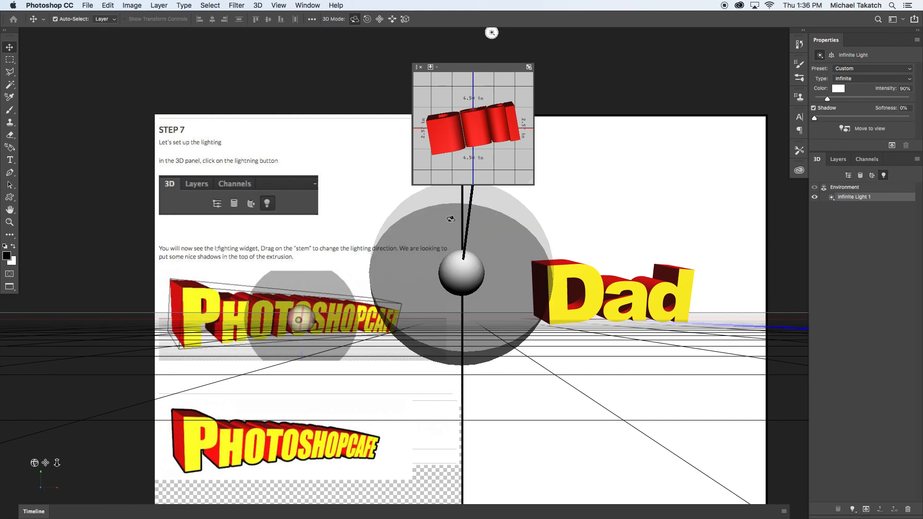
- Swing Infinite Light 1's stem toward the upper left to shade the extrusion, and hide the Directions 6 layer
{"action": "left_click_drag", "start_coordinate": [497, 69], "coordinate": [317, 49]}
{"action": "mouse_move", "coordinate": [476, 181]}
{"action": "left_mouse_down"}
{"action": "mouse_move", "coordinate": [426, 188]}
{"action": "mouse_move", "coordinate": [441, 172]}
{"action": "mouse_move", "coordinate": [495, 258]}
{"action": "mouse_move", "coordinate": [390, 303]}
{"action": "mouse_move", "coordinate": [362, 274]}
{"action": "mouse_move", "coordinate": [385, 221]}
{"action": "mouse_move", "coordinate": [408, 219]}
{"action": "mouse_move", "coordinate": [402, 181]}
{"action": "mouse_move", "coordinate": [391, 189]}
{"action": "left_mouse_up"}
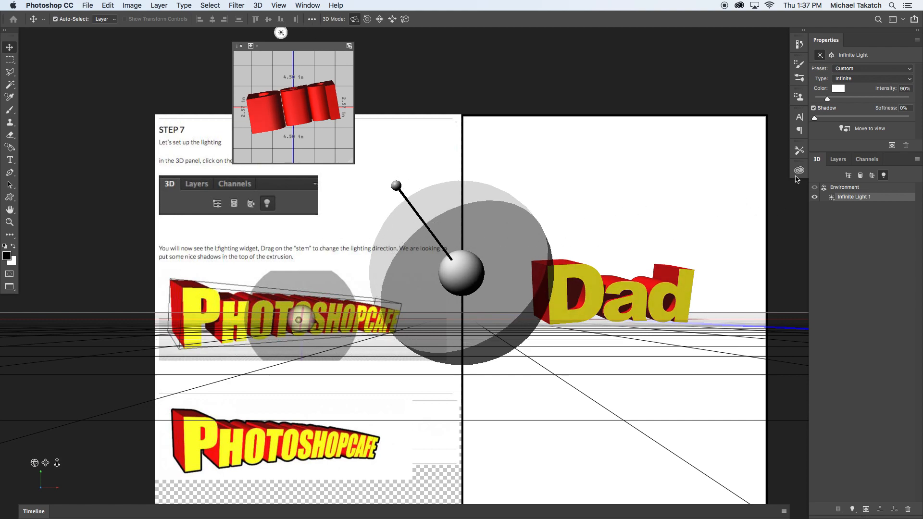
{"action": "left_click", "coordinate": [837, 162]}
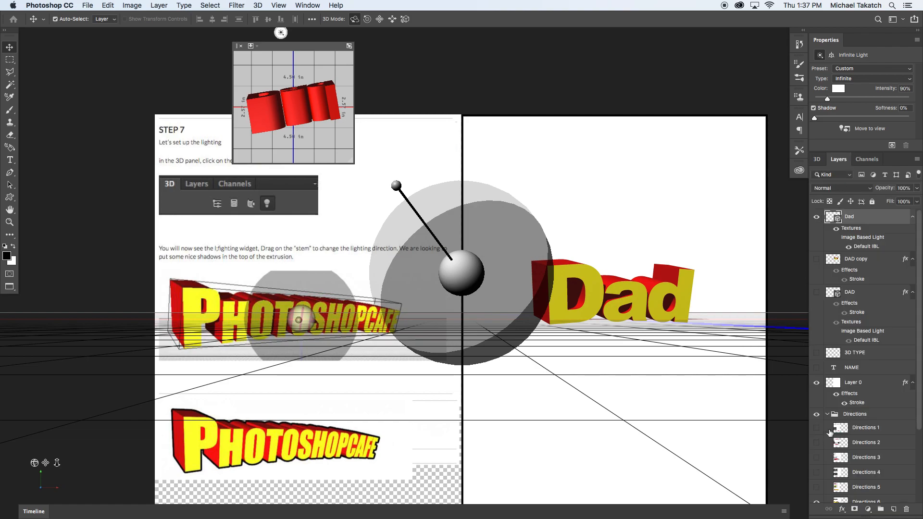
{"action": "scroll", "coordinate": [829, 438], "scroll_direction": "down", "scroll_amount": 2}
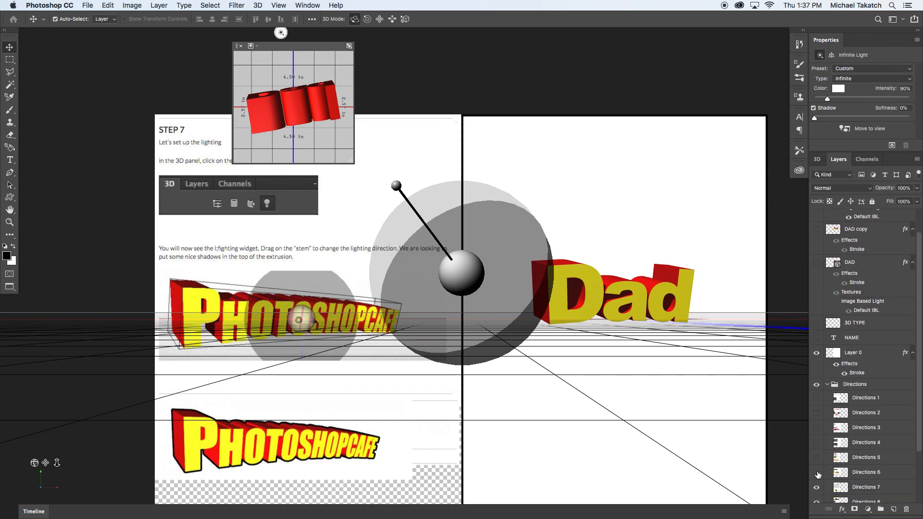
{"action": "left_click", "coordinate": [817, 473]}
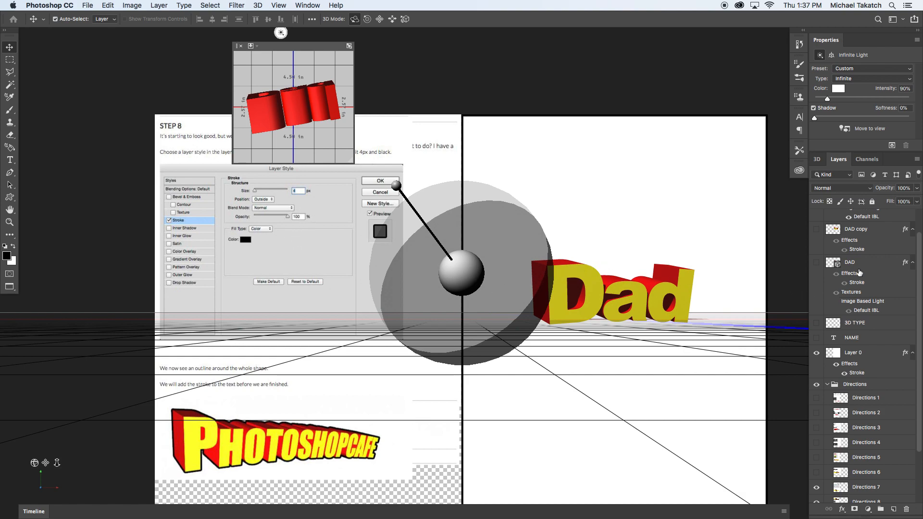
- Add a 10 px black Stroke layer style, positioned Inside, to the 3D Dad layer
{"action": "left_click", "coordinate": [817, 159]}
{"action": "left_click", "coordinate": [848, 176]}
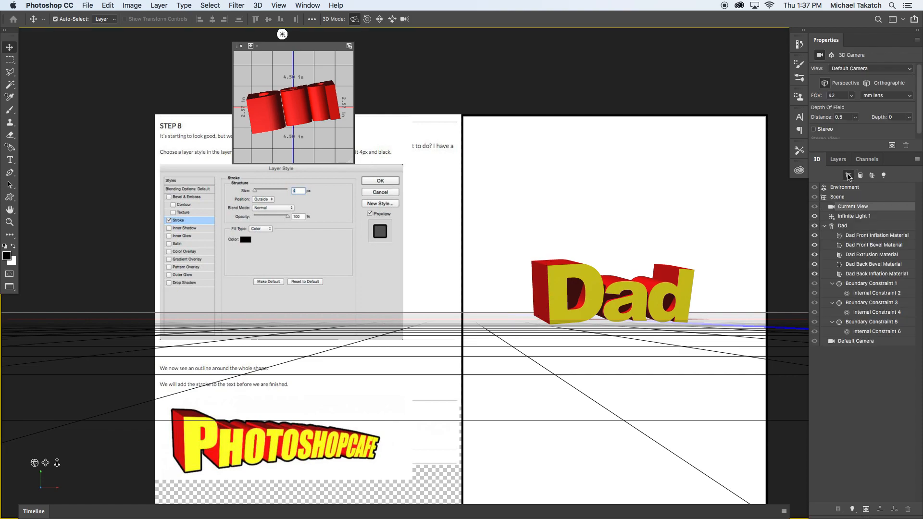
{"action": "left_click", "coordinate": [837, 165]}
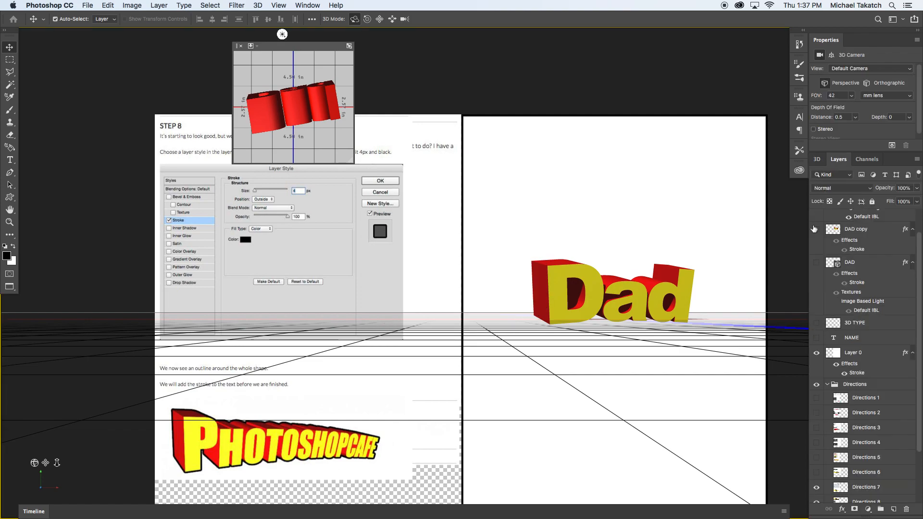
{"action": "scroll", "coordinate": [888, 241], "scroll_direction": "up", "scroll_amount": 2}
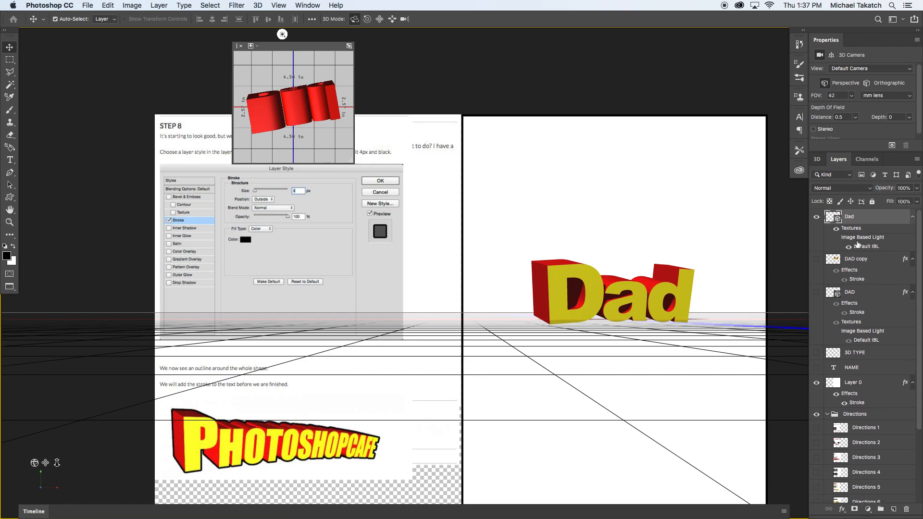
{"action": "double_click", "coordinate": [885, 219]}
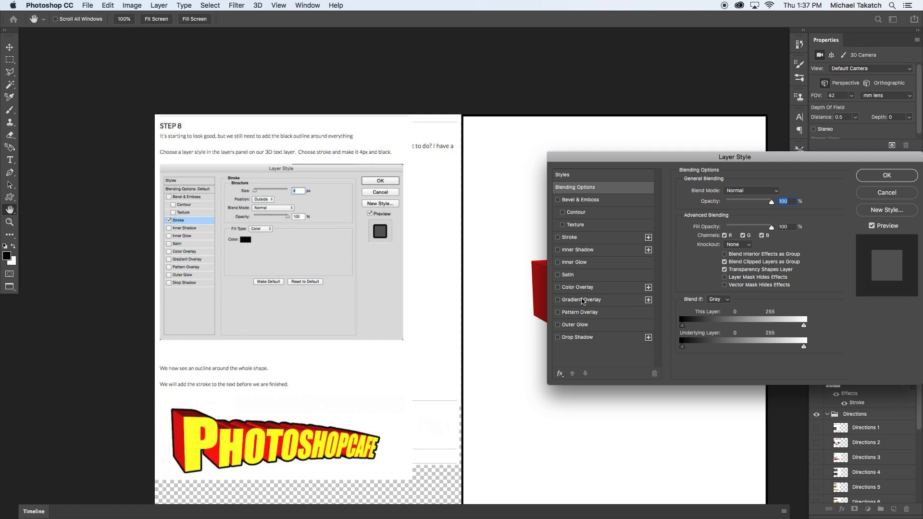
{"action": "left_click", "coordinate": [589, 238]}
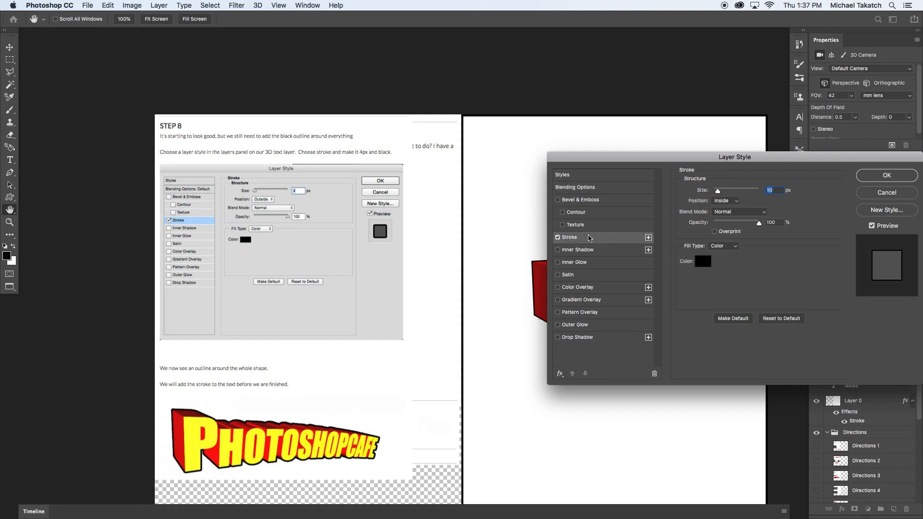
{"action": "left_click", "coordinate": [867, 180]}
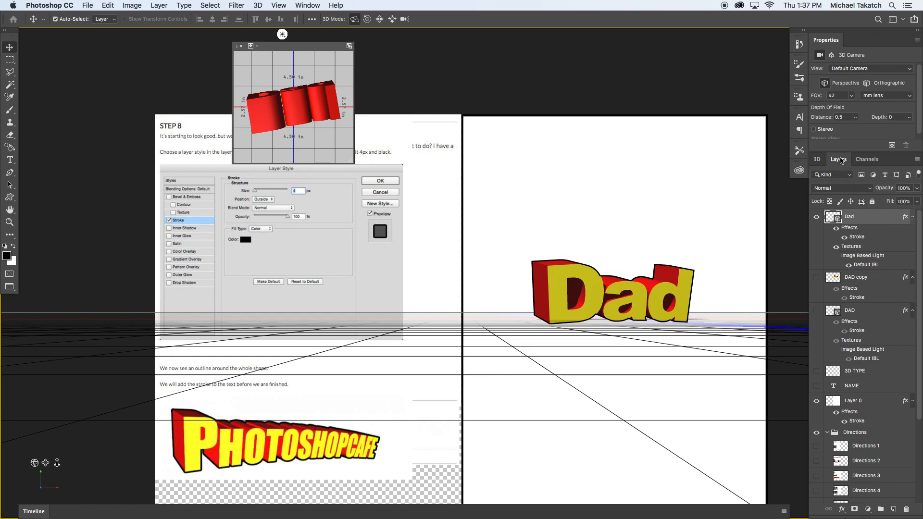
- Hide the Directions 7 layer and move the secondary 3D view off the Step 9 instructions
{"action": "scroll", "coordinate": [871, 426], "scroll_direction": "down", "scroll_amount": 6}
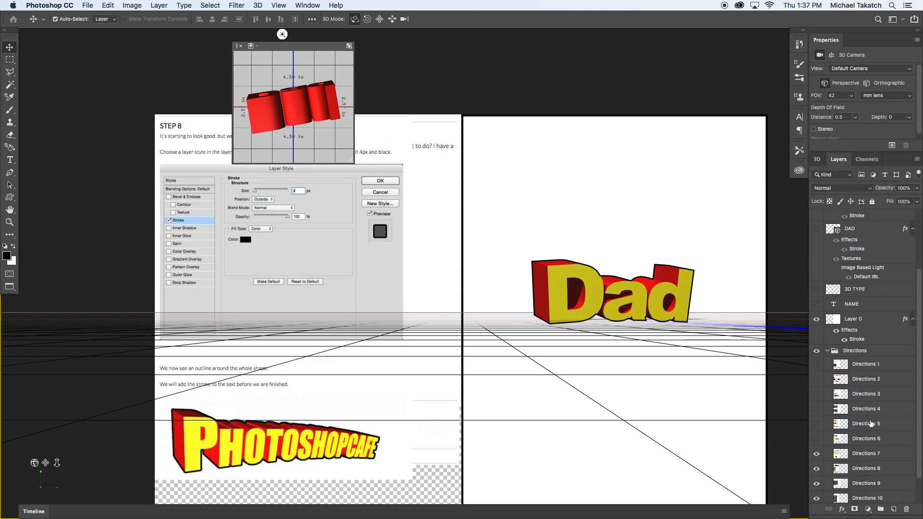
{"action": "scroll", "coordinate": [870, 426], "scroll_direction": "down", "scroll_amount": 2}
{"action": "left_click", "coordinate": [816, 426]}
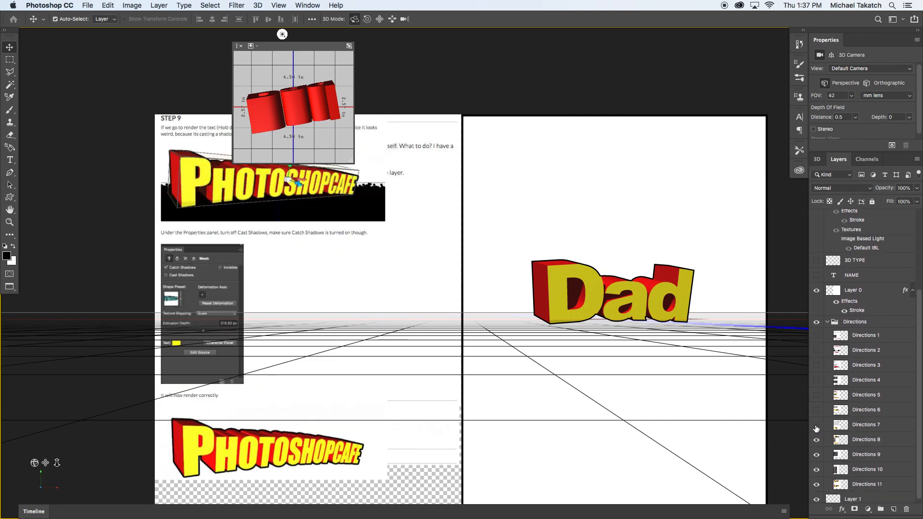
{"action": "left_click_drag", "start_coordinate": [337, 52], "coordinate": [575, 70]}
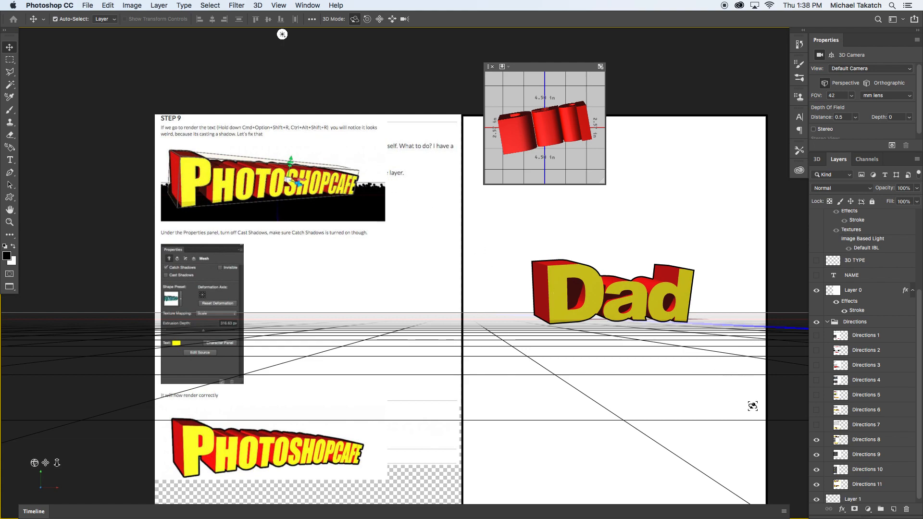
- Hide Directions 8 and display the Directions 9, 10 and 11 layers one at a time to read Steps 10 to 12
{"action": "left_click_drag", "start_coordinate": [819, 458], "coordinate": [818, 503]}
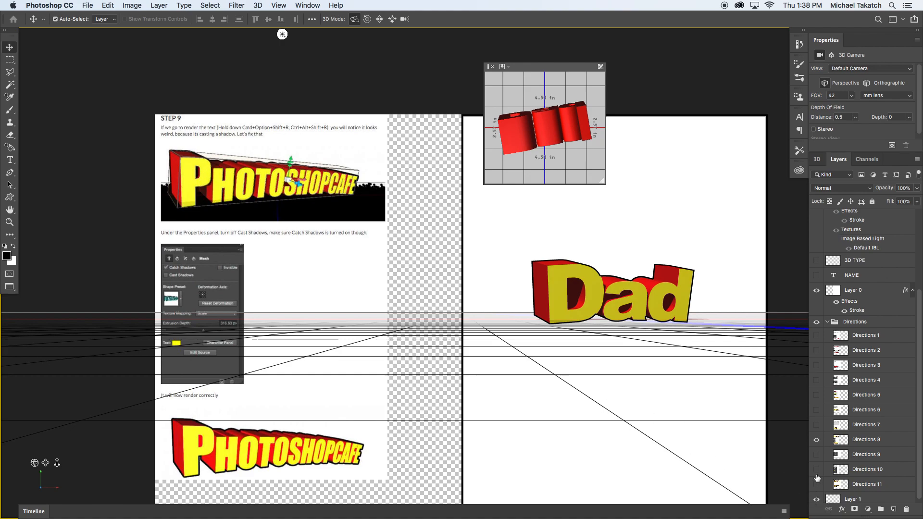
{"action": "left_click", "coordinate": [817, 484]}
{"action": "left_click", "coordinate": [817, 485]}
{"action": "left_click", "coordinate": [817, 440]}
{"action": "left_click", "coordinate": [817, 455]}
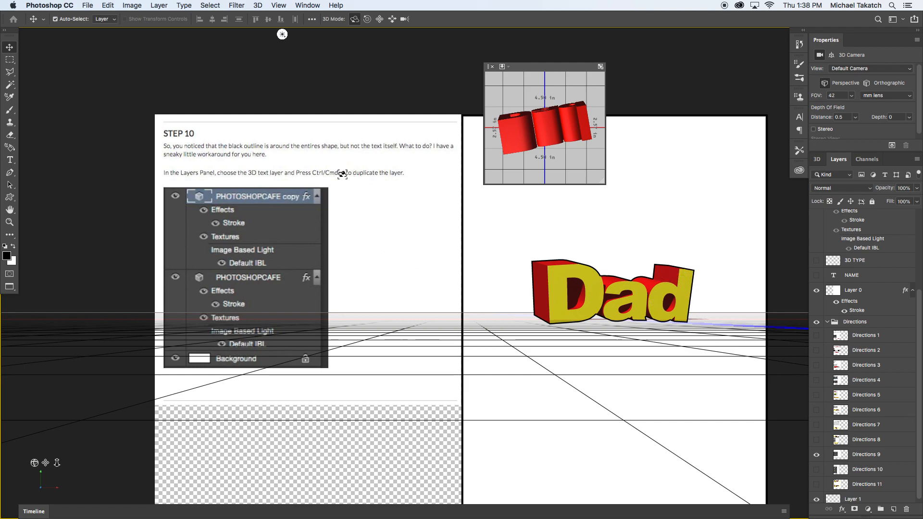
{"action": "left_click", "coordinate": [818, 456]}
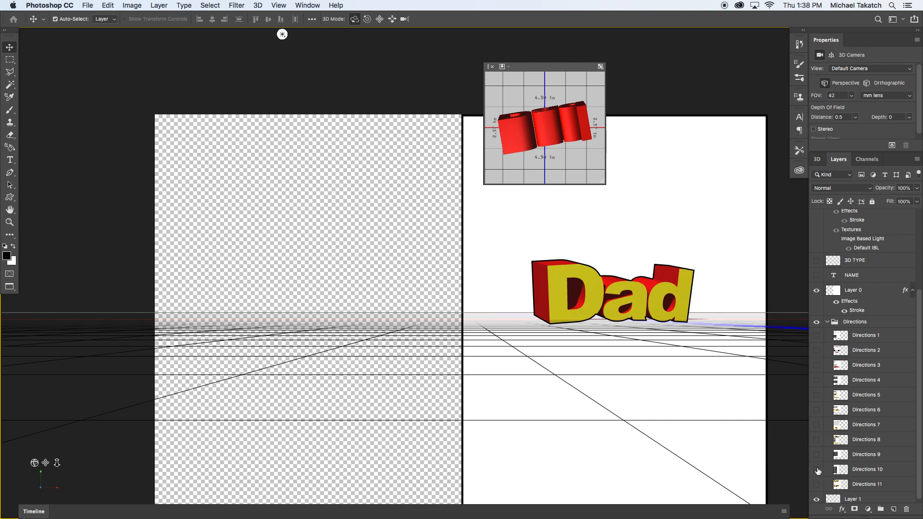
{"action": "left_click", "coordinate": [817, 470]}
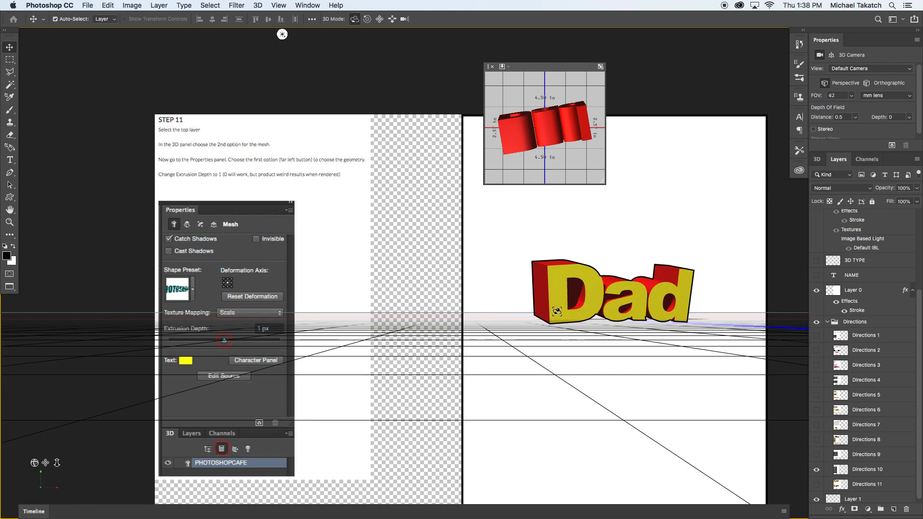
{"action": "left_click", "coordinate": [817, 470]}
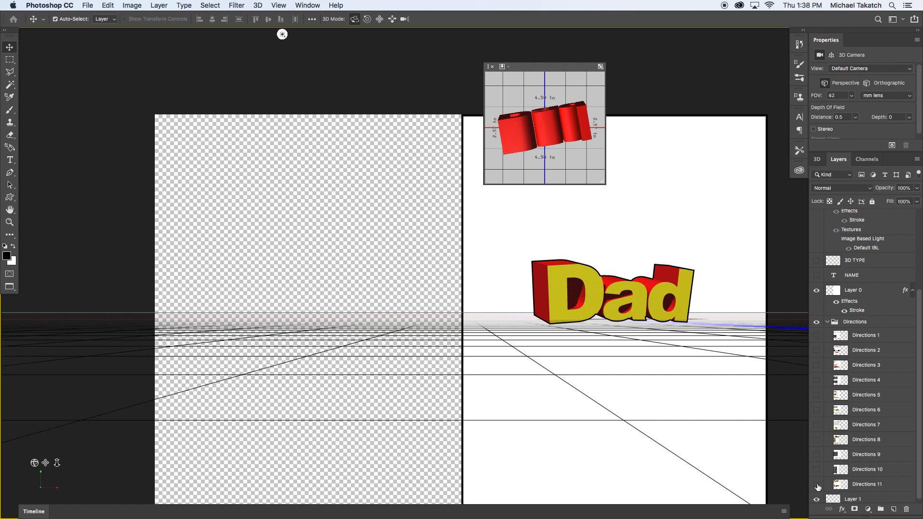
{"action": "left_click", "coordinate": [817, 485]}
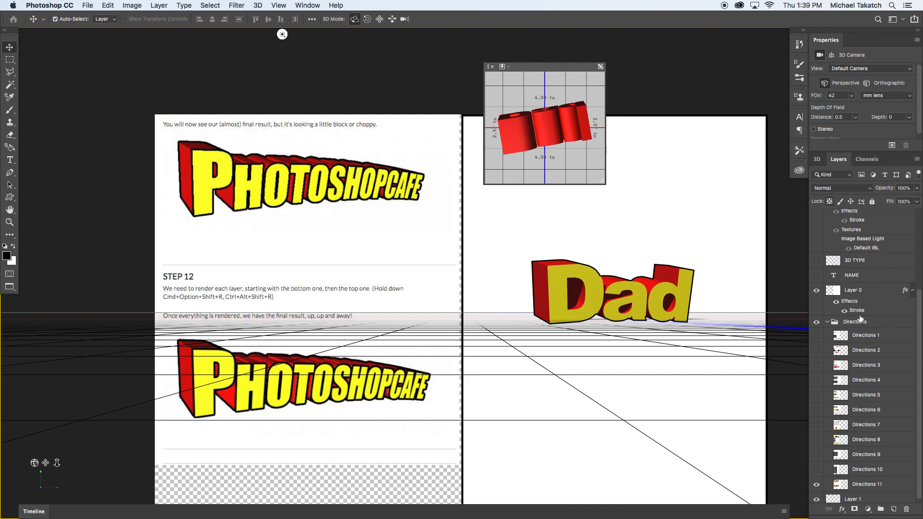
- Duplicate the image as a separate document with its layers kept unmerged
{"action": "left_click", "coordinate": [679, 304]}
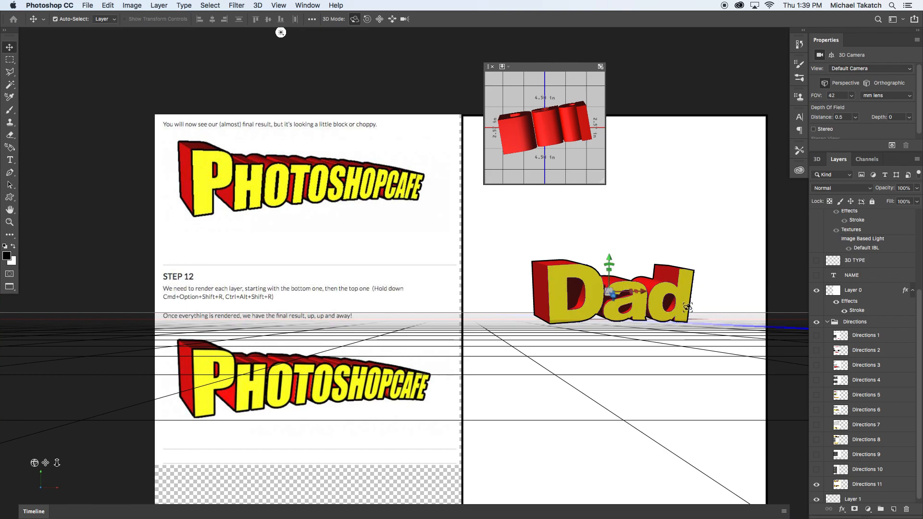
{"action": "left_click", "coordinate": [132, 5]}
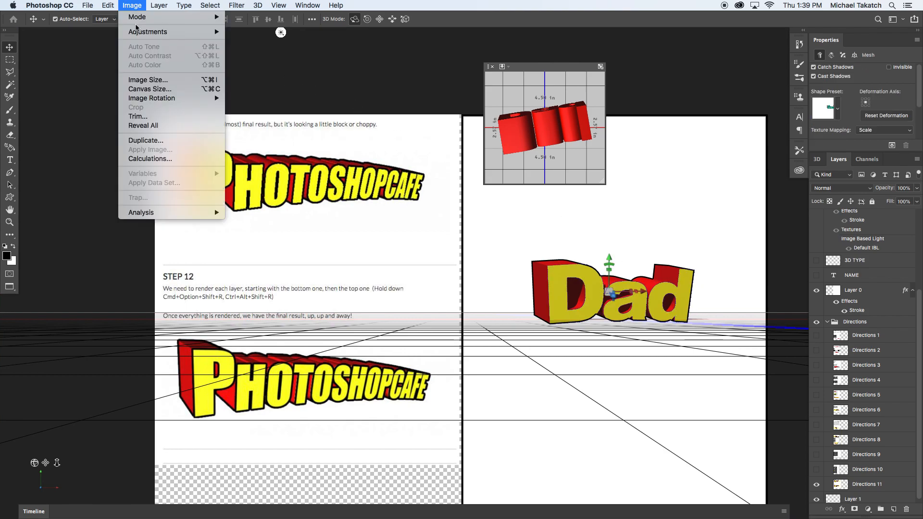
{"action": "left_click", "coordinate": [166, 140]}
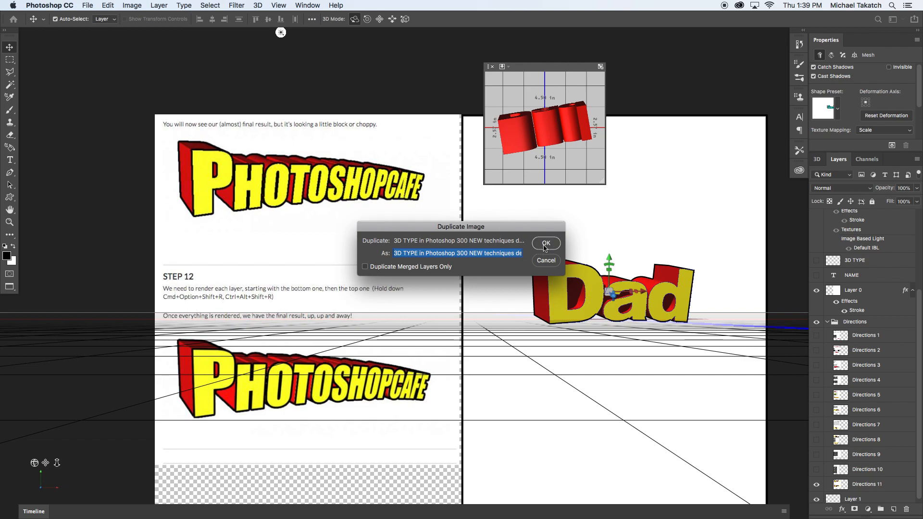
{"action": "left_click", "coordinate": [546, 244]}
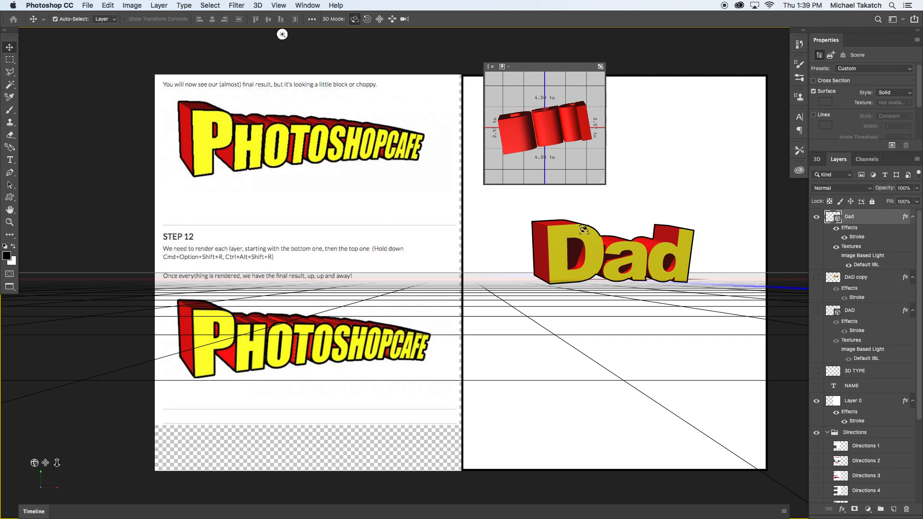
- Crop the duplicated image loosely around the 3D Dad text, cutting away the instructions
{"action": "key", "text": "c"}
{"action": "left_click_drag", "start_coordinate": [513, 202], "coordinate": [711, 298]}
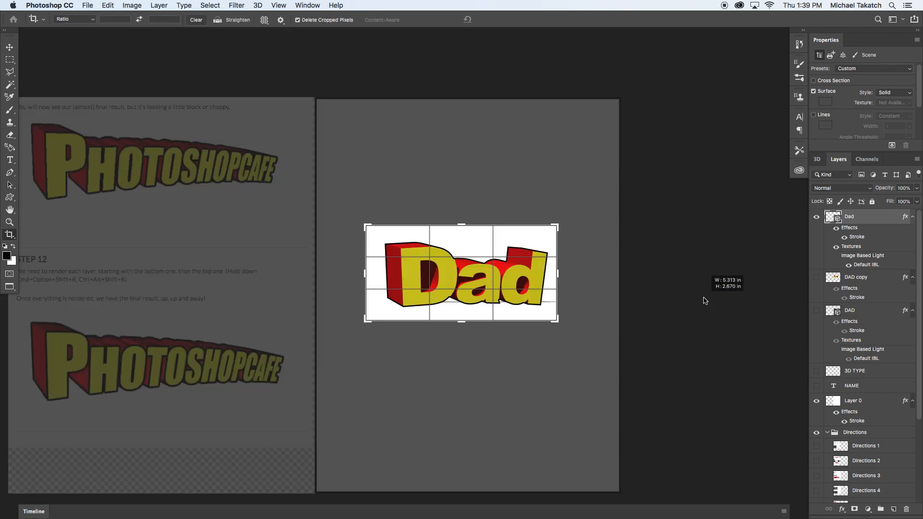
{"action": "mouse_move", "coordinate": [559, 323]}
{"action": "left_mouse_down"}
{"action": "mouse_move", "coordinate": [588, 330]}
{"action": "mouse_move", "coordinate": [562, 326]}
{"action": "left_mouse_up"}
{"action": "key", "text": "Return"}
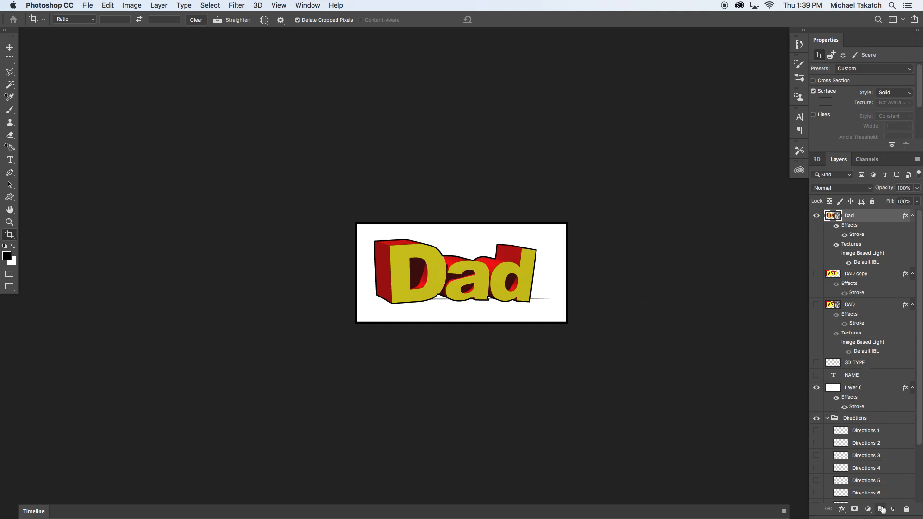
- Delete every layer from DAD copy down to Layer 1, including the Directions group, keeping only the 3D Dad layer
{"action": "left_click", "coordinate": [881, 277]}
{"action": "scroll", "coordinate": [919, 317], "scroll_direction": "down", "scroll_amount": 3}
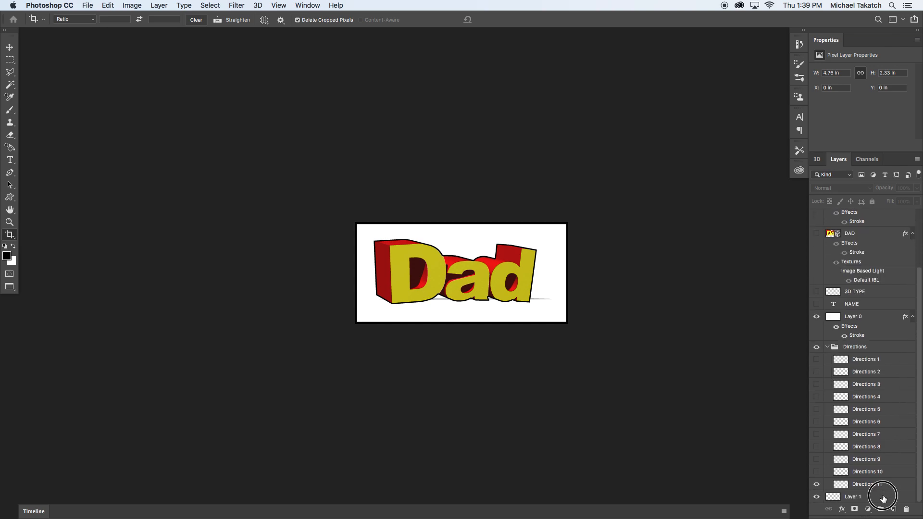
{"action": "left_click", "coordinate": [884, 499], "text": "shift"}
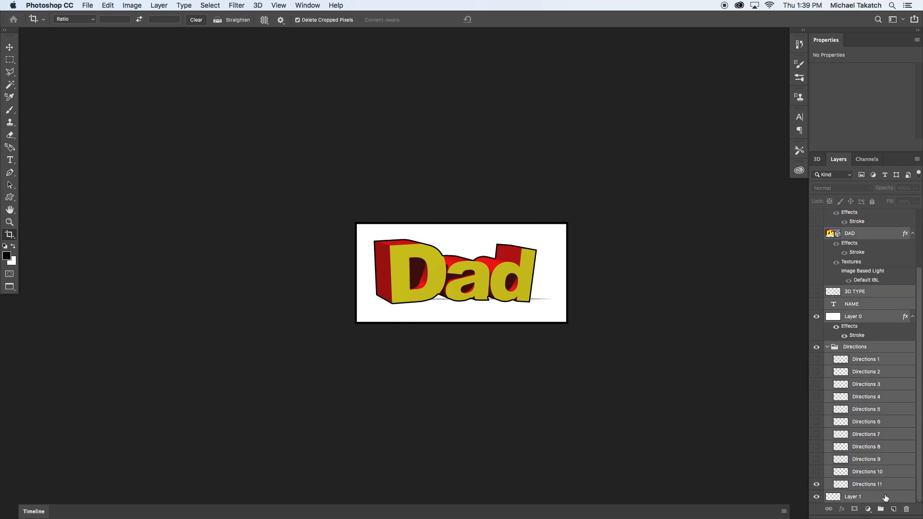
{"action": "left_click", "coordinate": [907, 509]}
{"action": "left_click", "coordinate": [549, 182]}
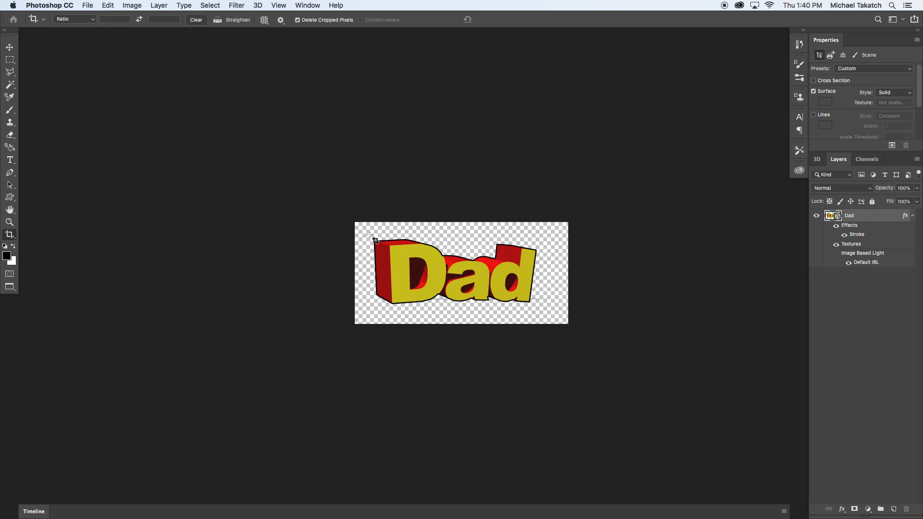
- Crop the canvas tightly around the Dad lettering to about 4.8 by 2 in
{"action": "left_click_drag", "start_coordinate": [372, 234], "coordinate": [541, 305]}
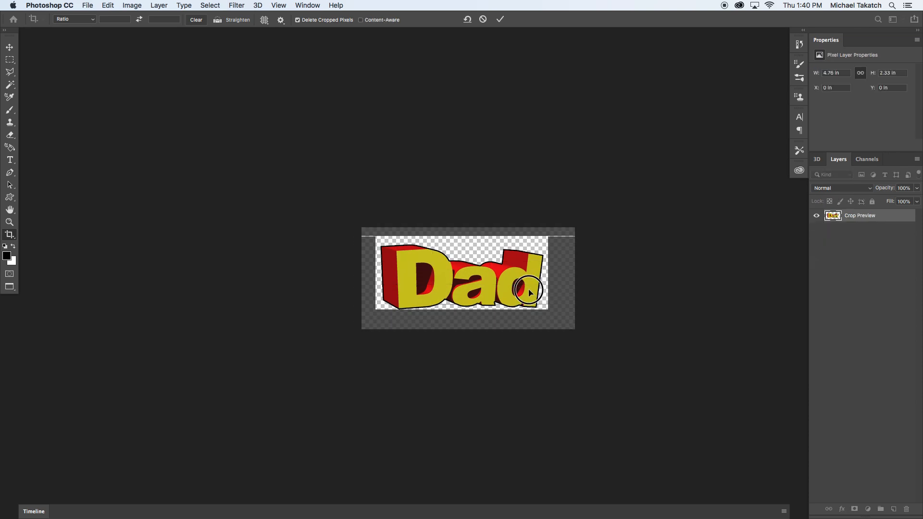
{"action": "key", "text": "Return"}
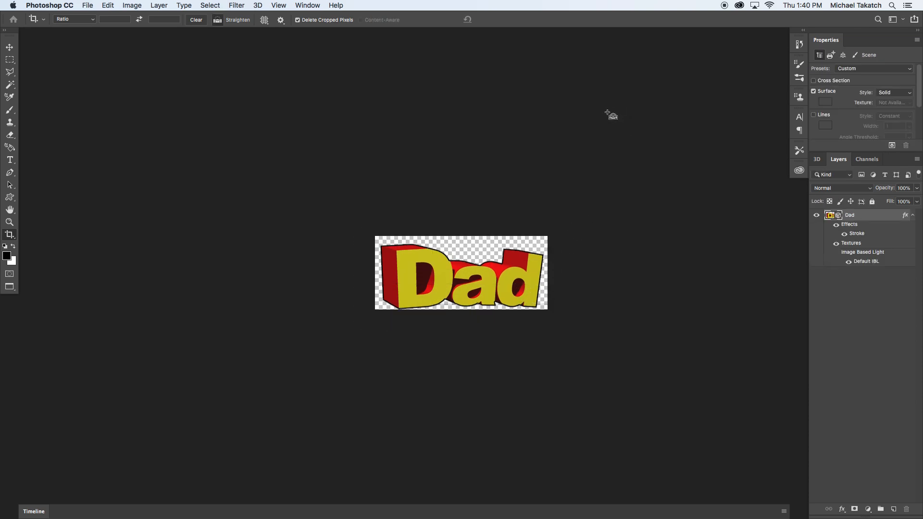
{"action": "key", "text": "super+plus"}
{"action": "key", "text": "super+plus"}
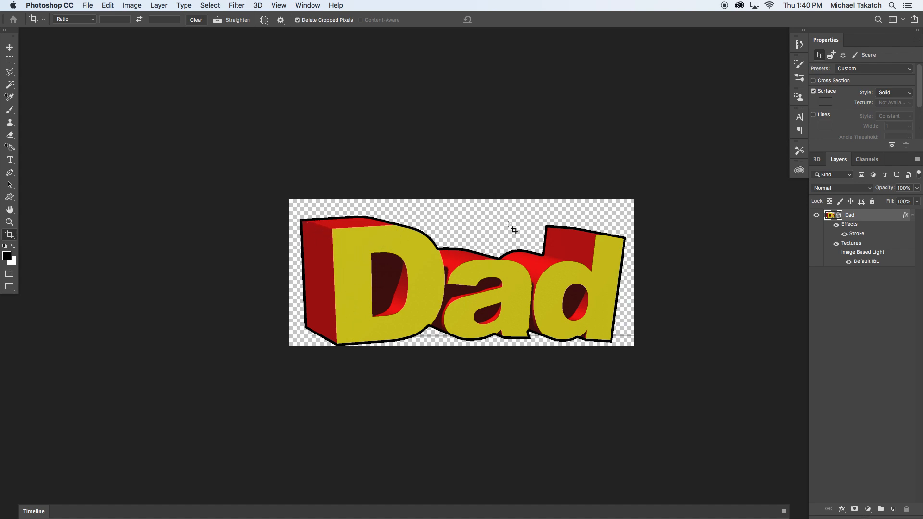
- Add a new layer, fill it with white and place it beneath the Dad layer as the background
{"action": "left_click", "coordinate": [894, 509]}
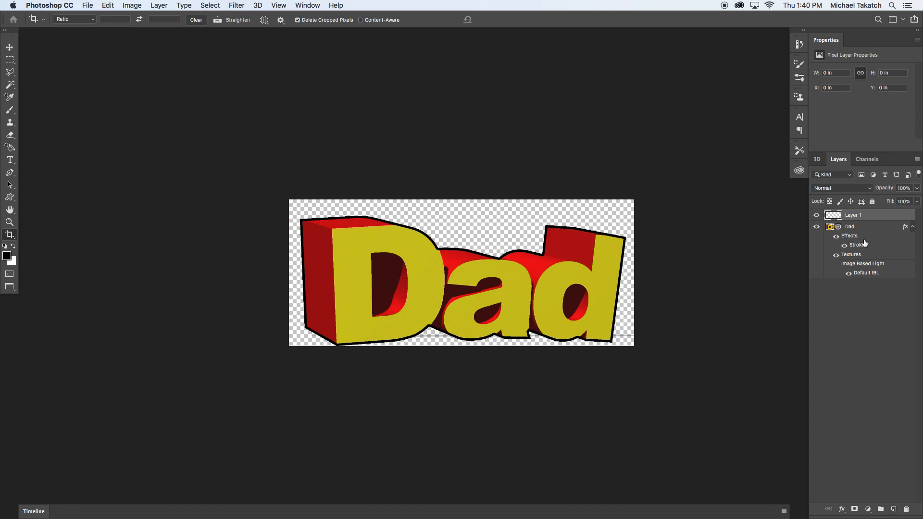
{"action": "key", "text": "alt+BackSpace"}
{"action": "key", "text": "ctrl+BackSpace"}
{"action": "left_click_drag", "start_coordinate": [869, 220], "coordinate": [867, 291]}
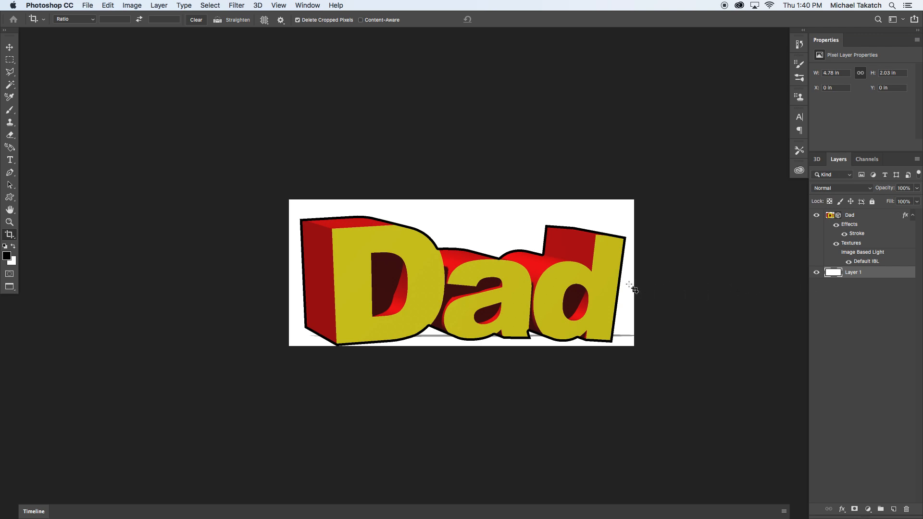
- Capture a screenshot of the canvas area containing the finished Dad artwork
{"action": "key", "text": "ctrl"}
{"action": "key", "text": "super+shift+4"}
{"action": "left_click_drag", "start_coordinate": [289, 204], "coordinate": [632, 347]}
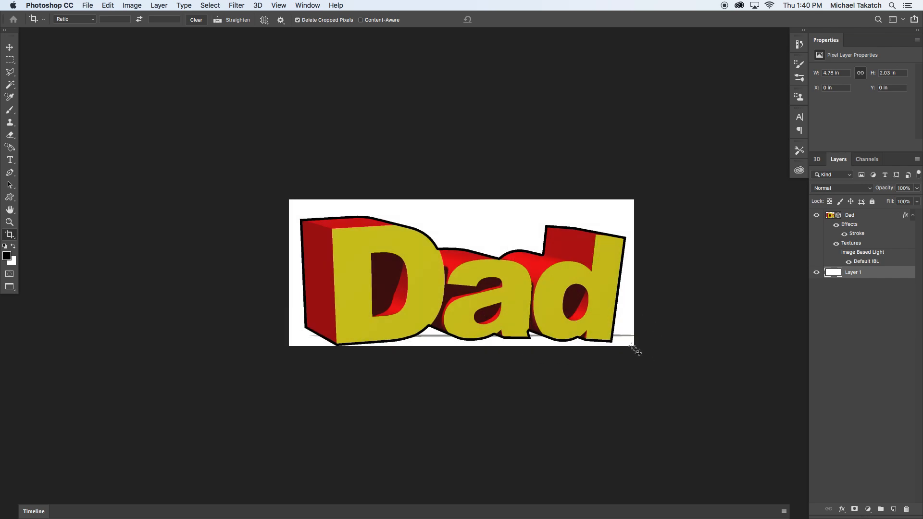